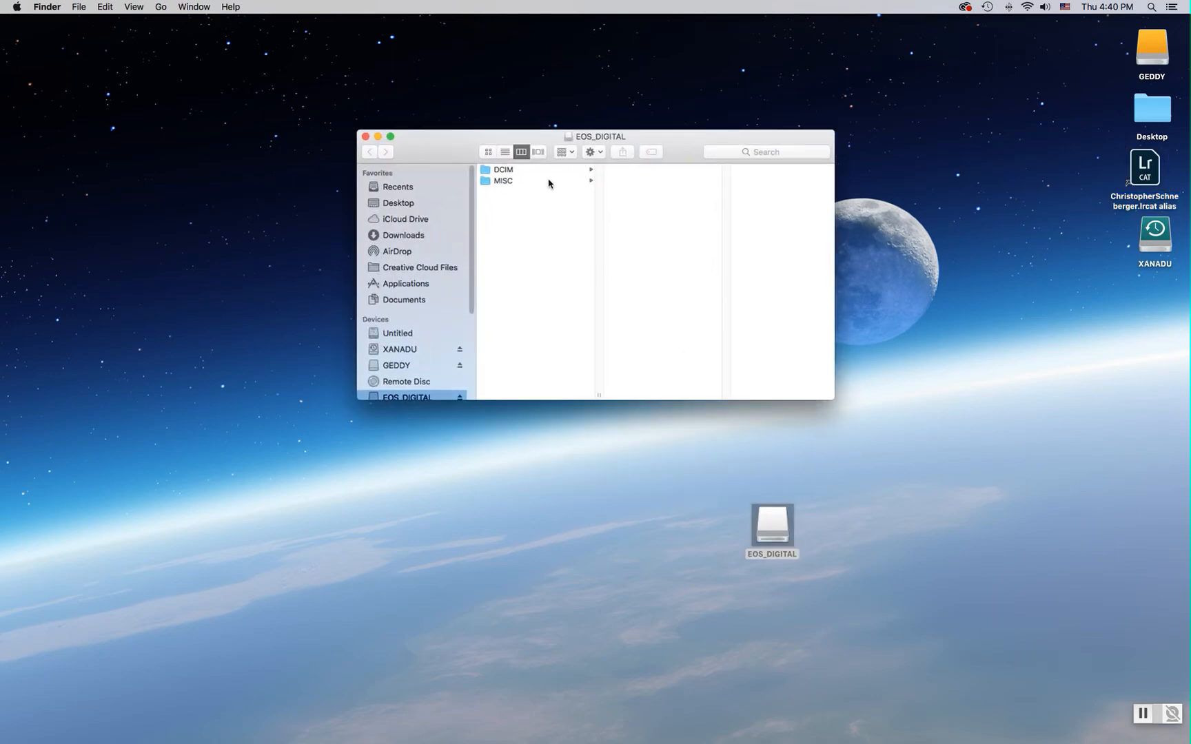
Step: Open the DCIM > 100CANON folder on the EOS_DIGITAL card and move its window aside to free space
click(549, 171)
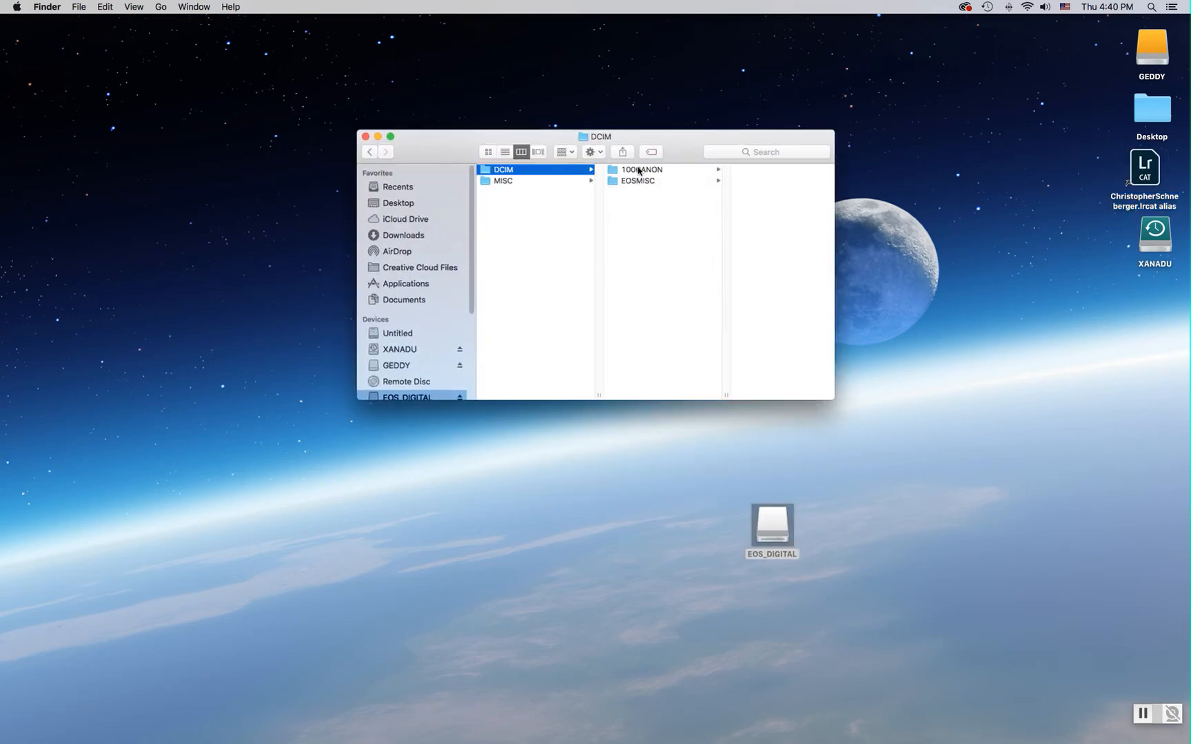
click(639, 171)
drag(673, 151, 448, 152)
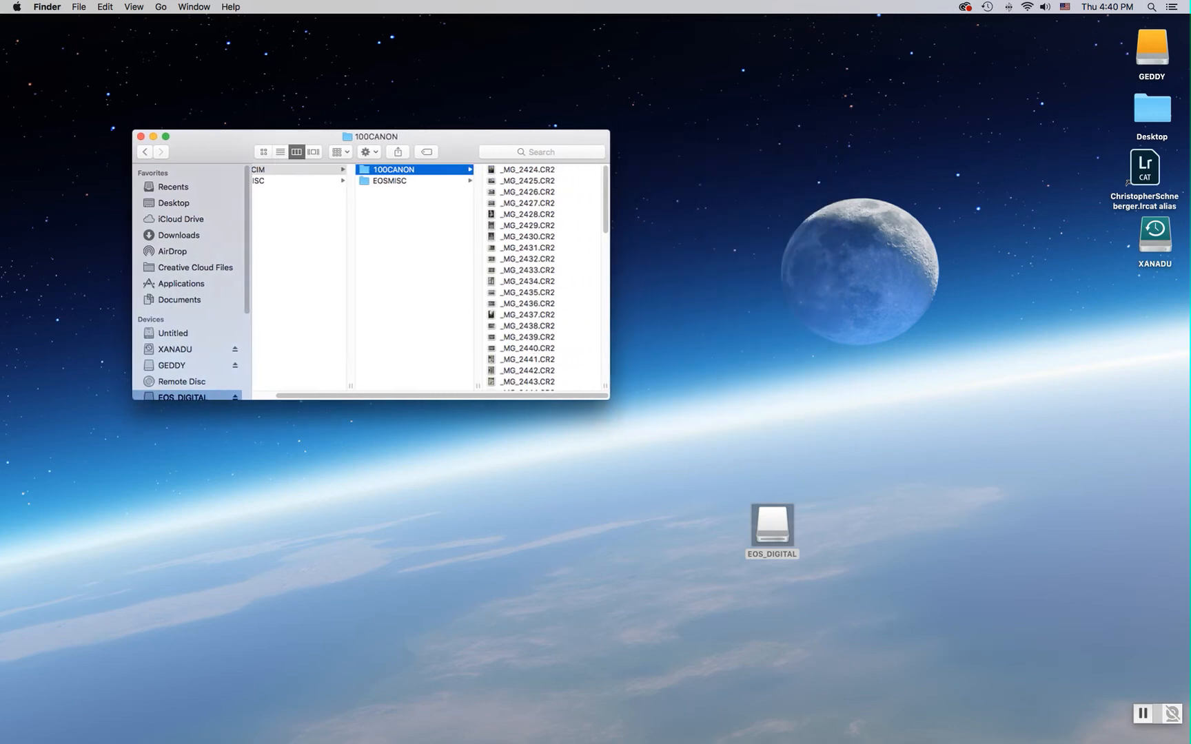
Step: Open the GEDDY drive in a second window and go to the photographer's folder, CameraFiles, and the folder ending in P3_Assign01
double_click(1150, 48)
drag(909, 131, 948, 158)
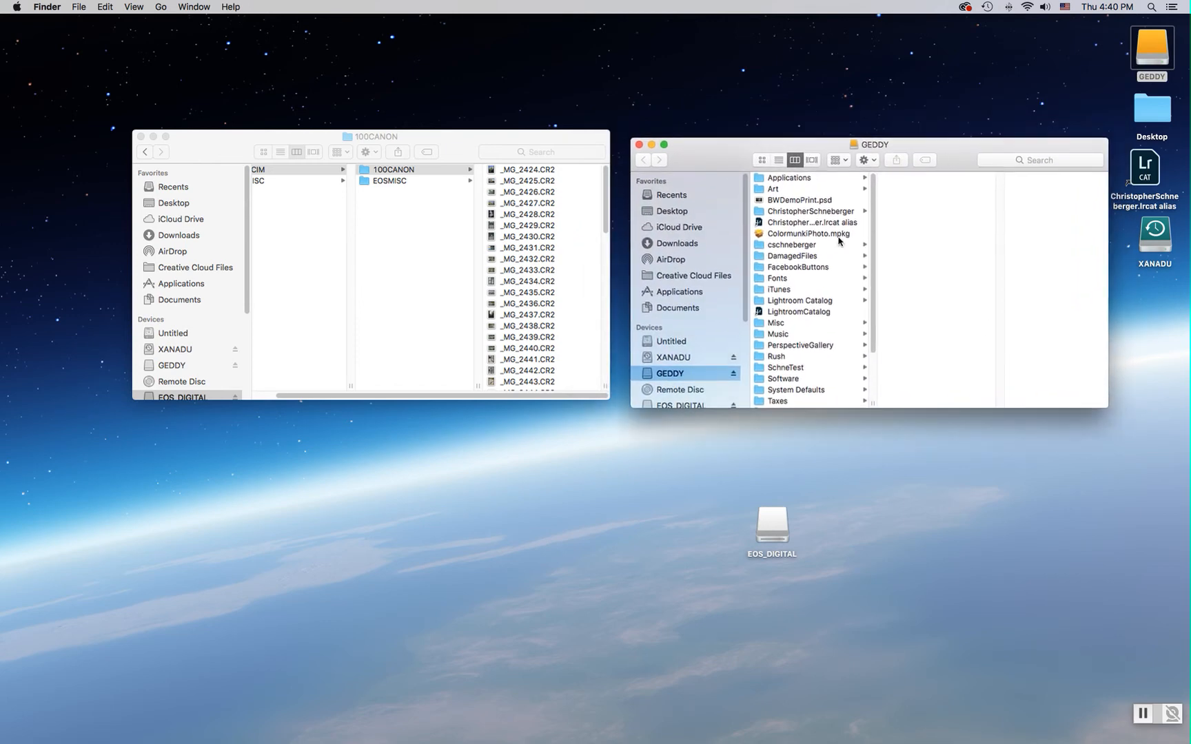
click(809, 211)
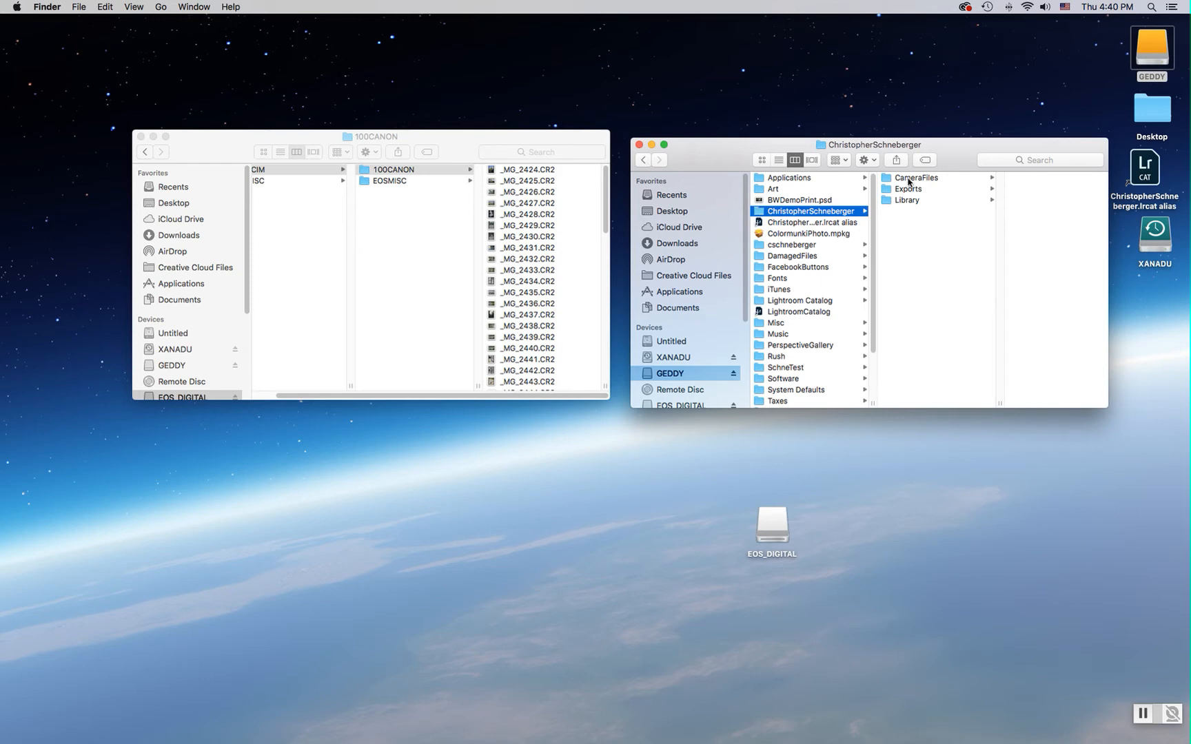
click(908, 179)
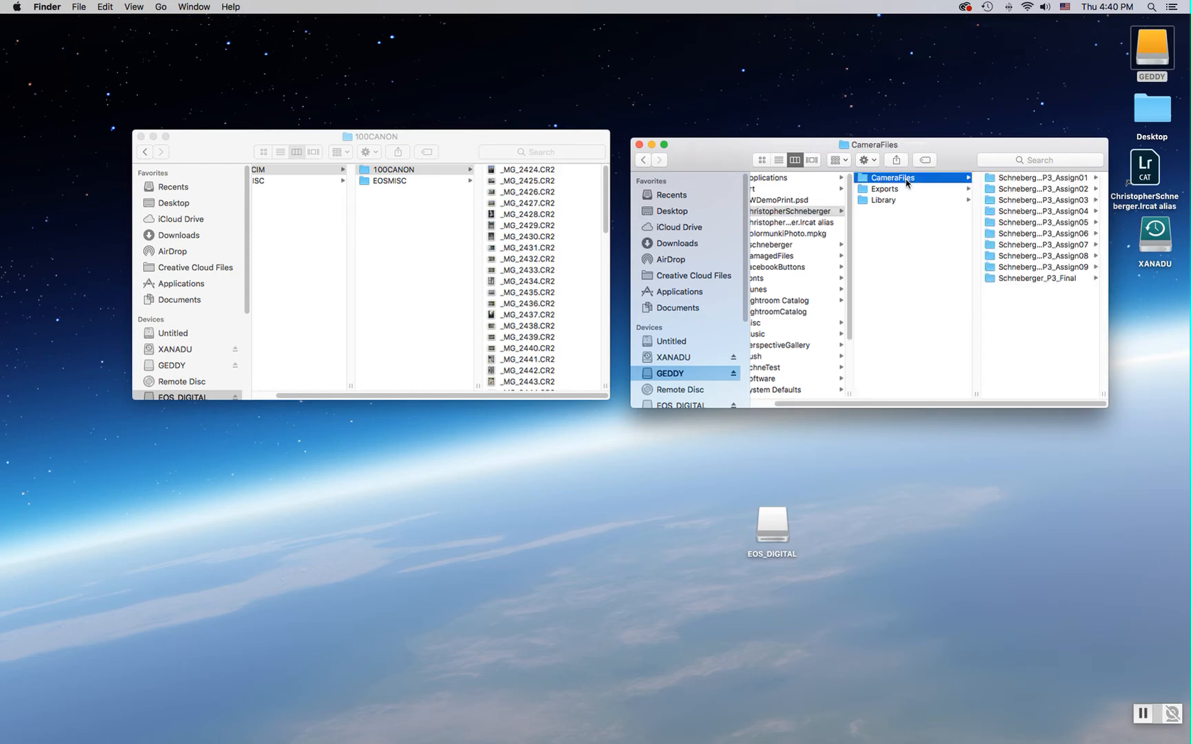
click(1027, 179)
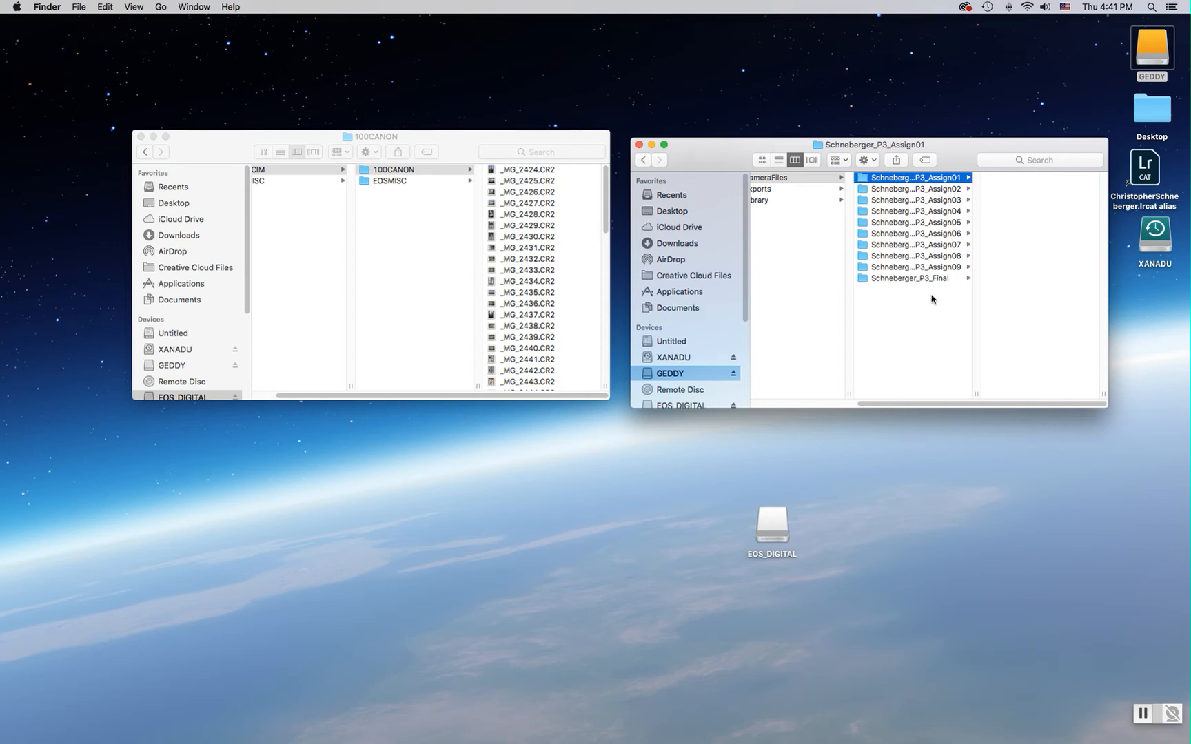
Step: Create a new folder inside CameraFiles, named with the photographer's surname followed by _P3_Assign10
right_click(896, 312)
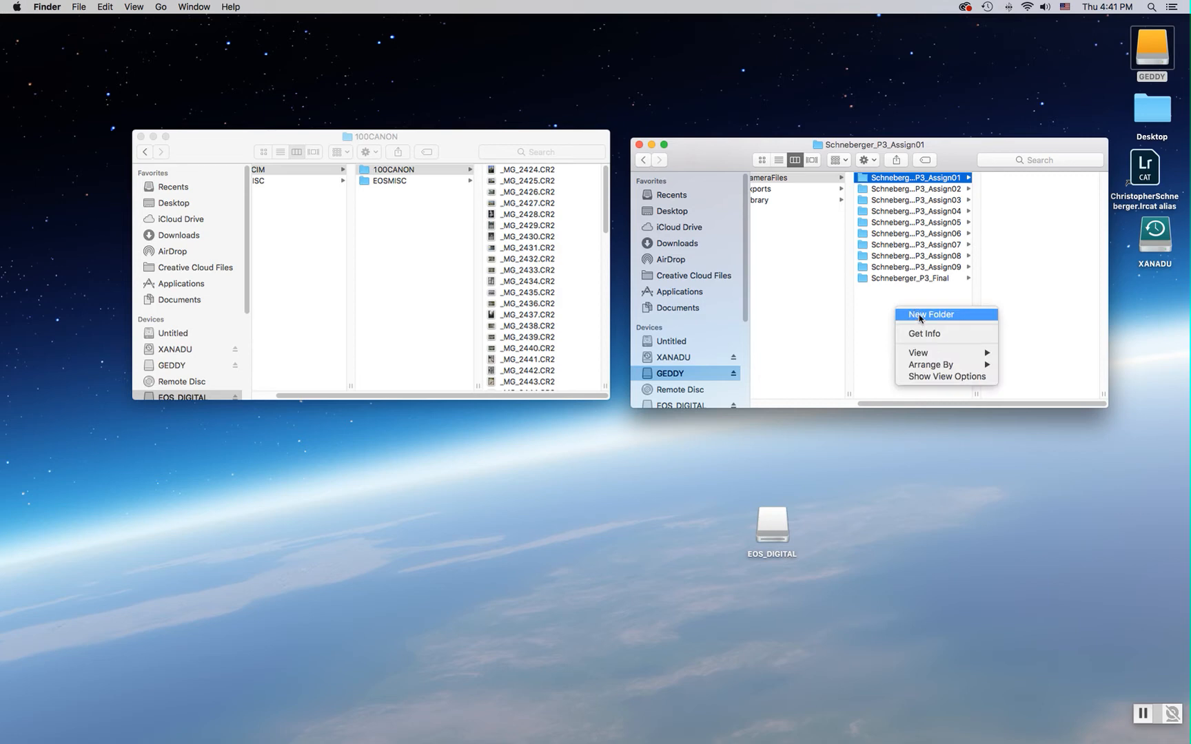
click(919, 315)
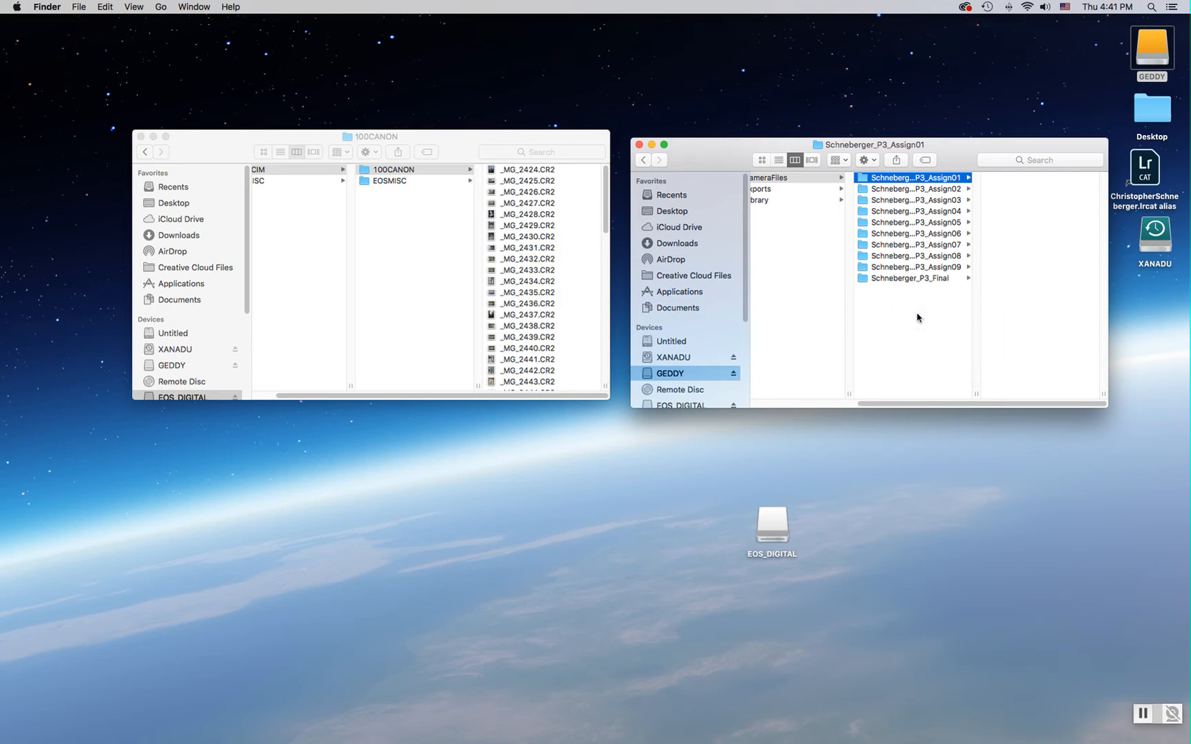
text(Sc)
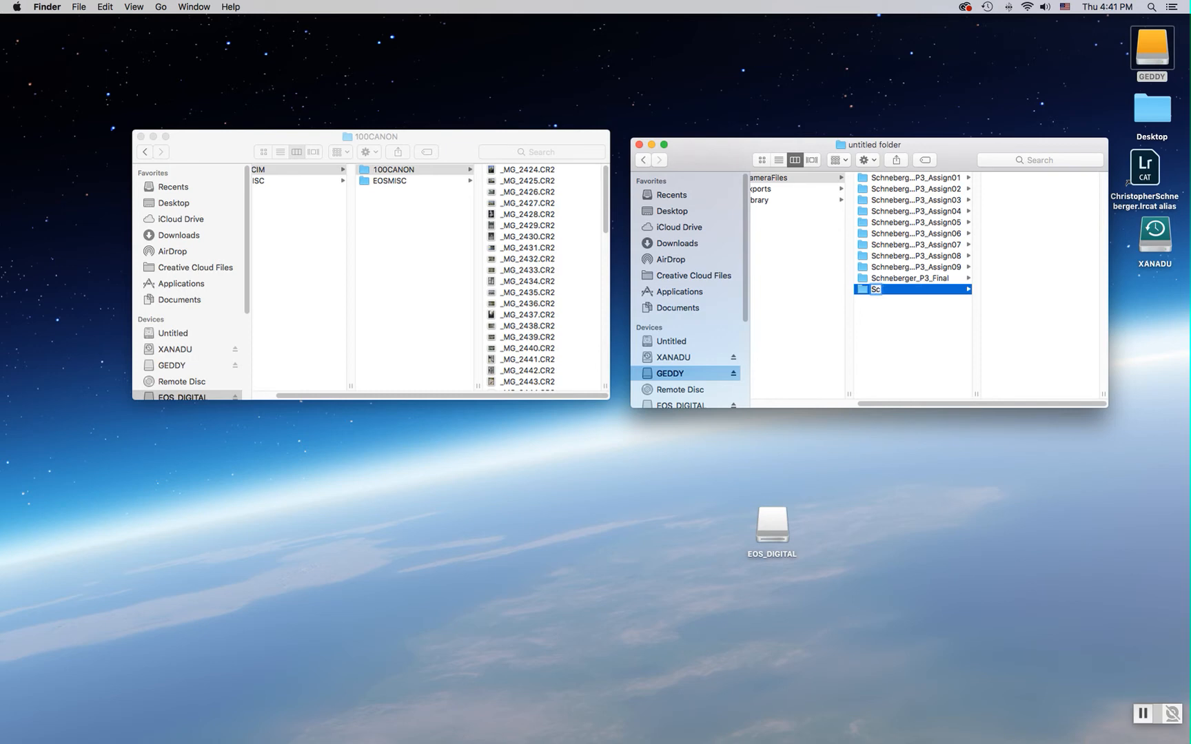
text(hneberger_P3_Assign)
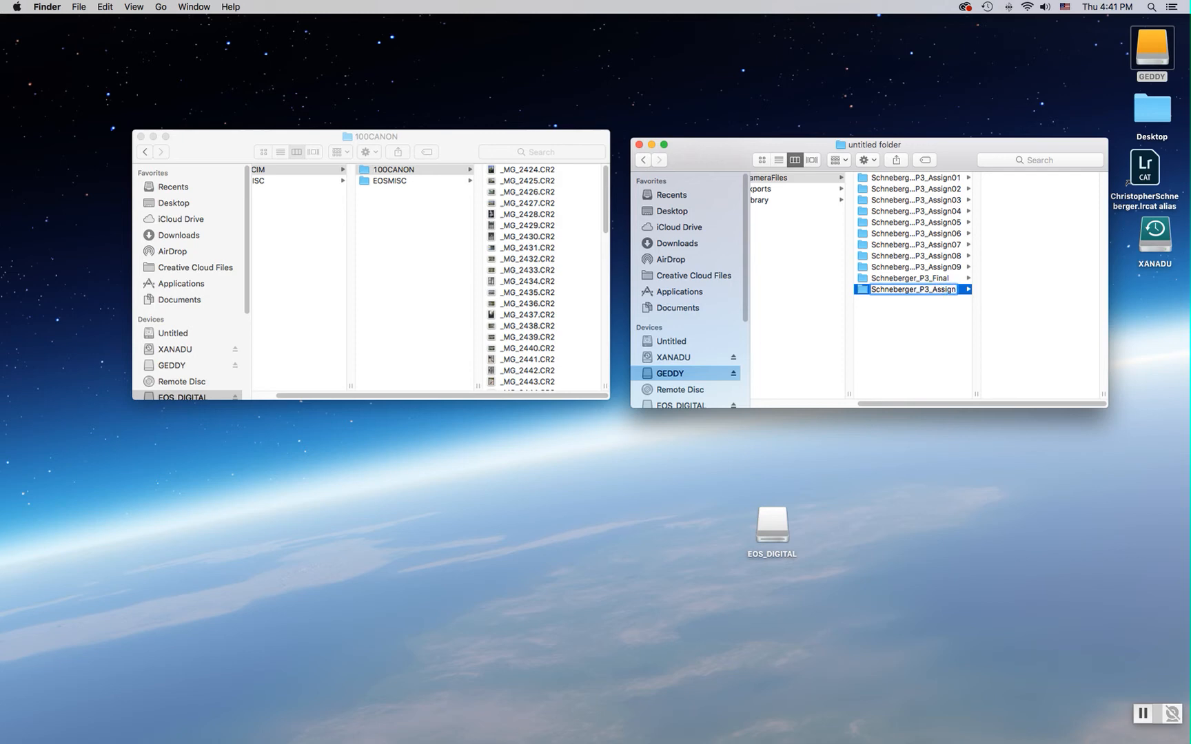
text(10)
key(Return)
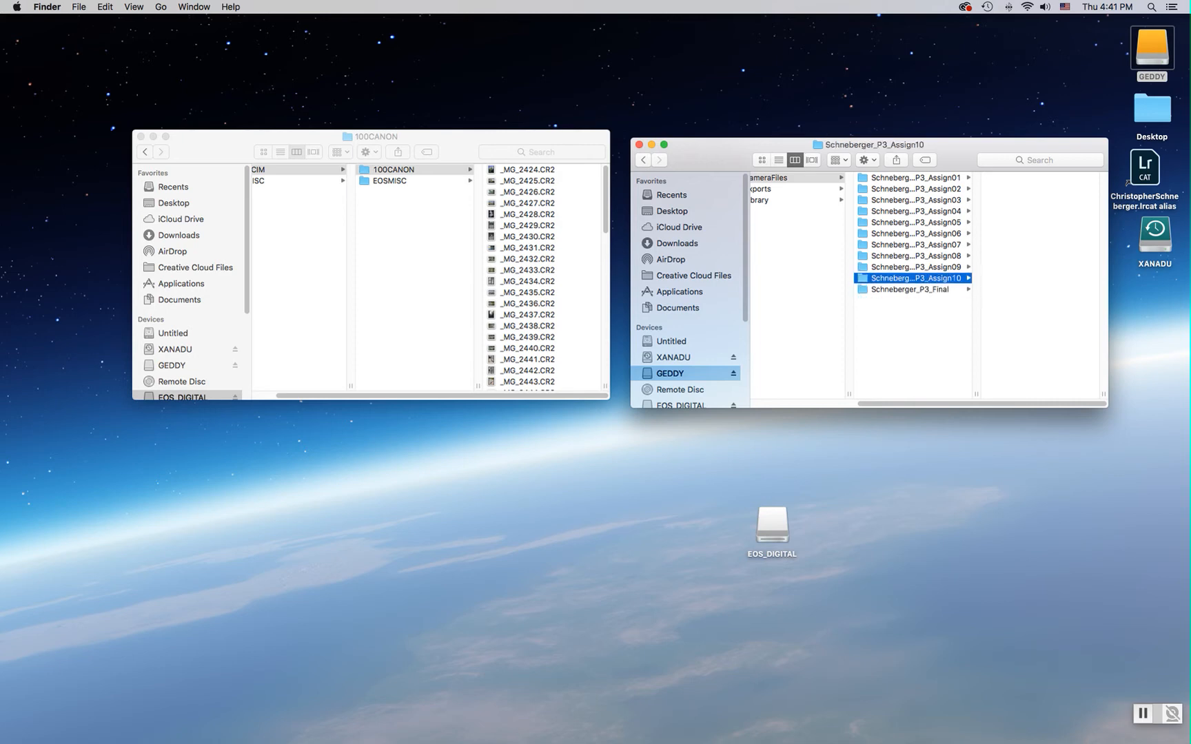
Step: Select the folder ending in P3_Assign01 inside CameraFiles as the copy destination
right_click(917, 288)
click(863, 369)
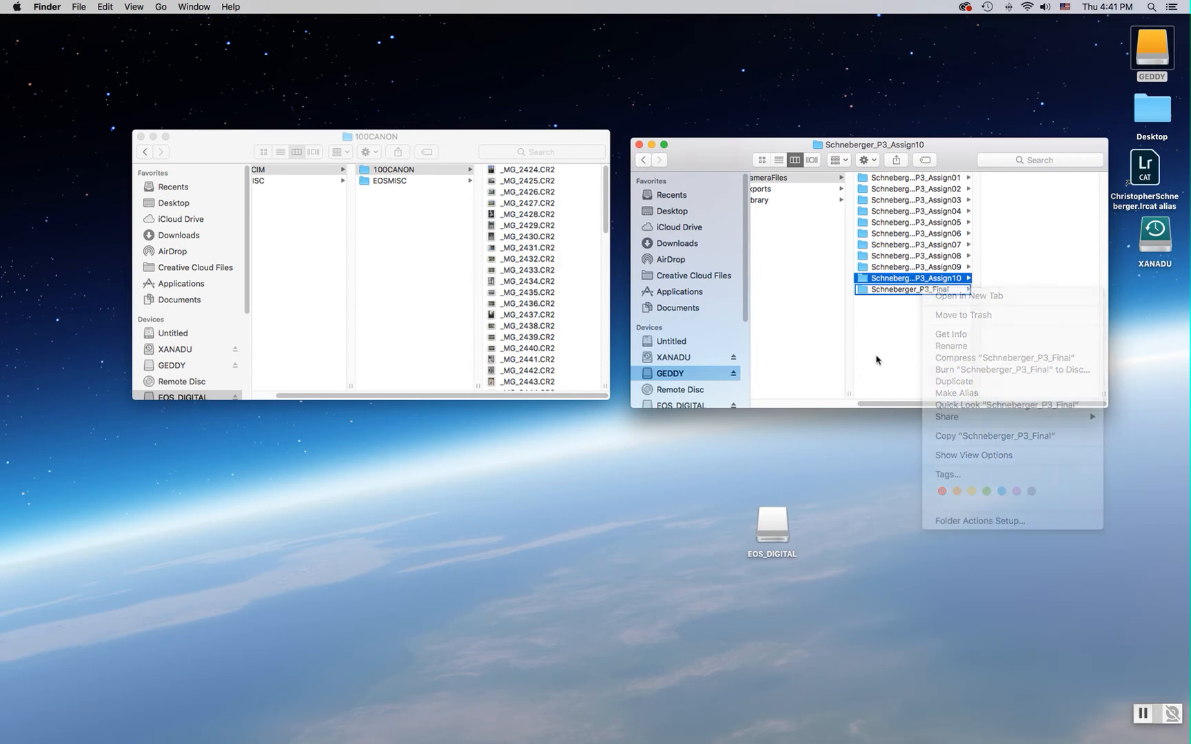
click(904, 179)
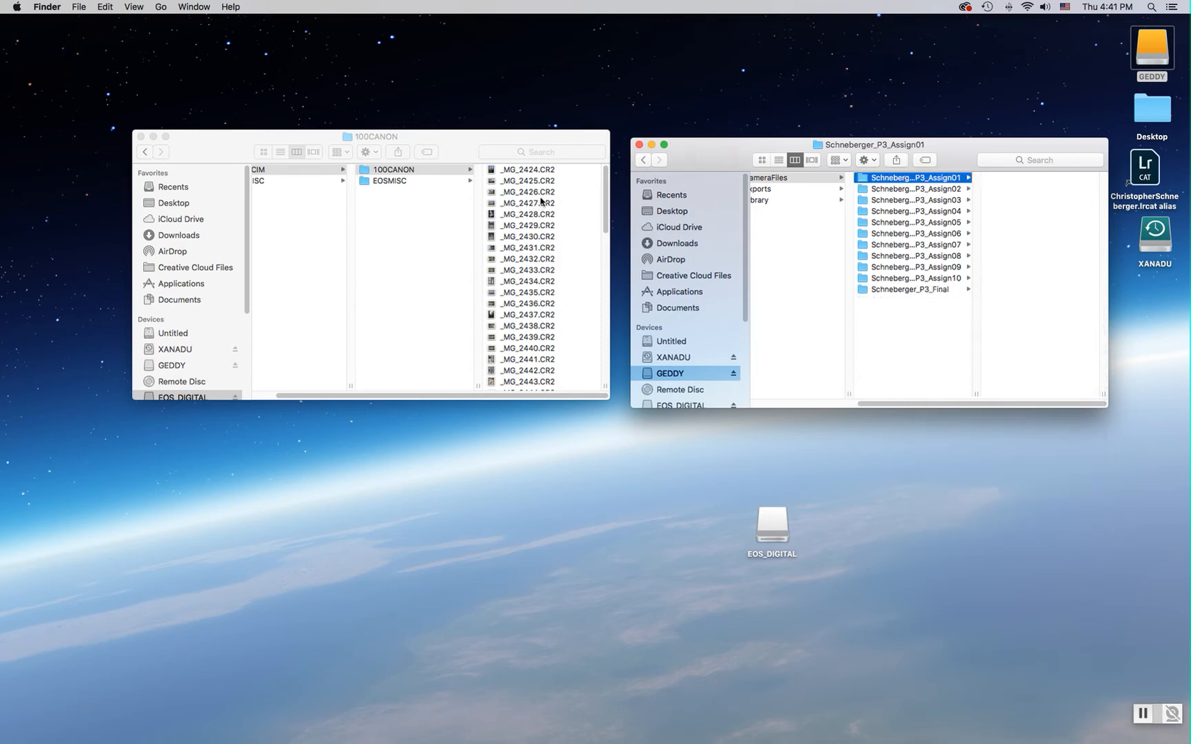
Step: Try to copy all the CR2 files, _MG_2424 through _MG_2493, from 100CANON into the P3_Assign01 folder
drag(577, 143, 579, 153)
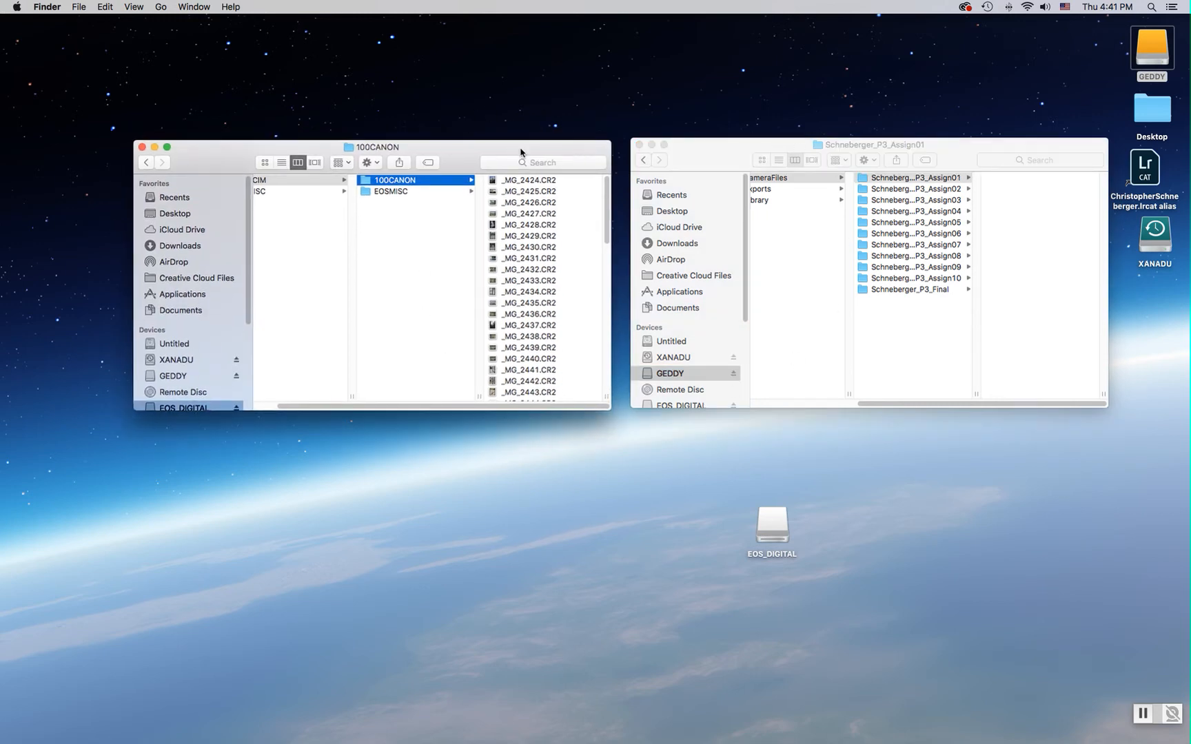
click(544, 181)
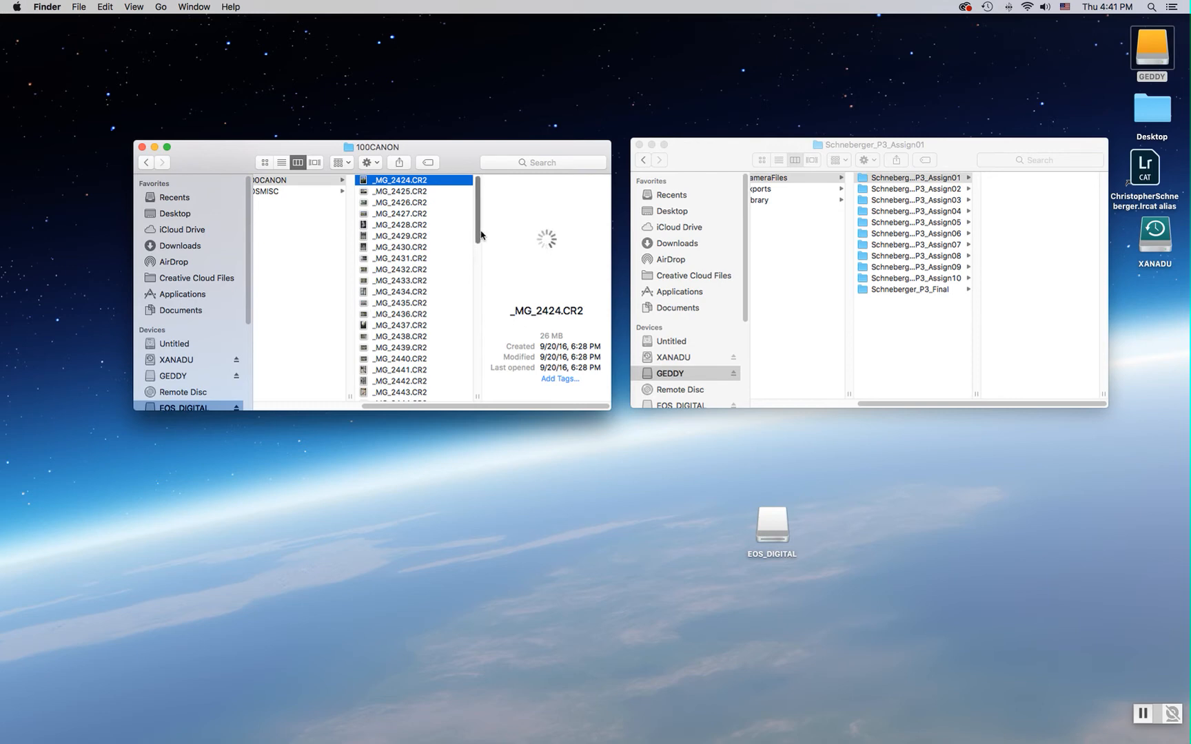
drag(479, 235, 482, 395)
shift+click(412, 397)
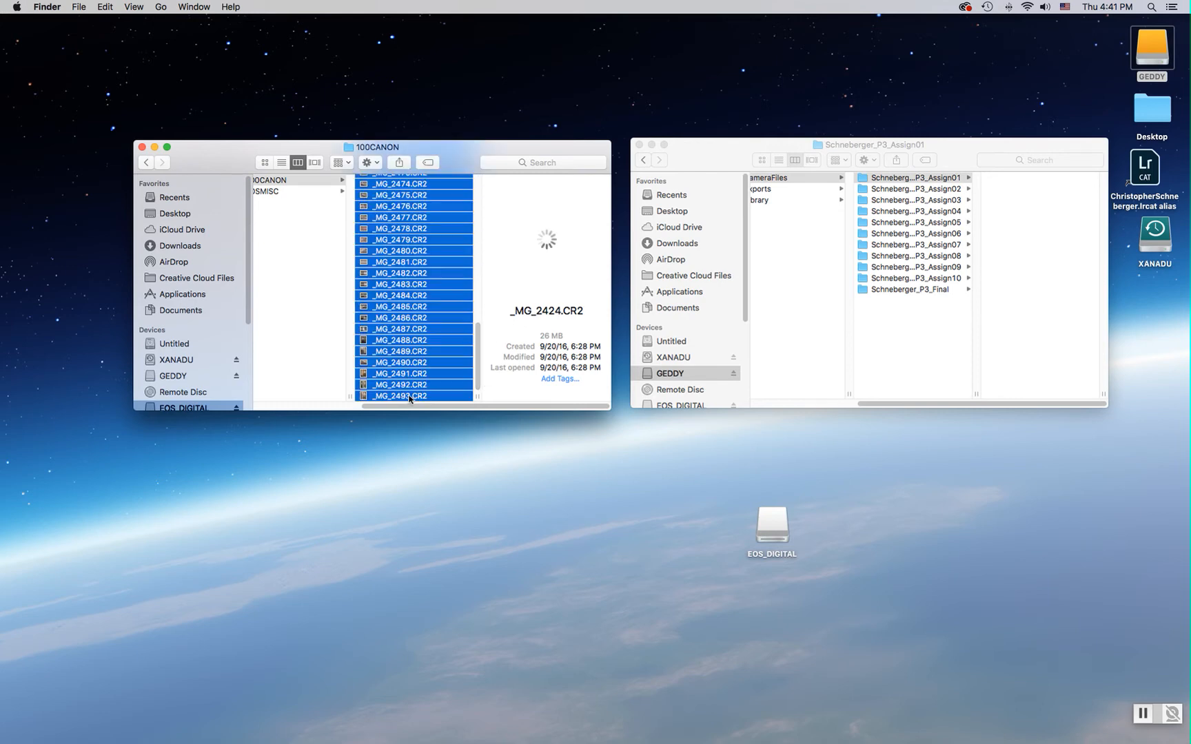
drag(400, 397, 428, 264)
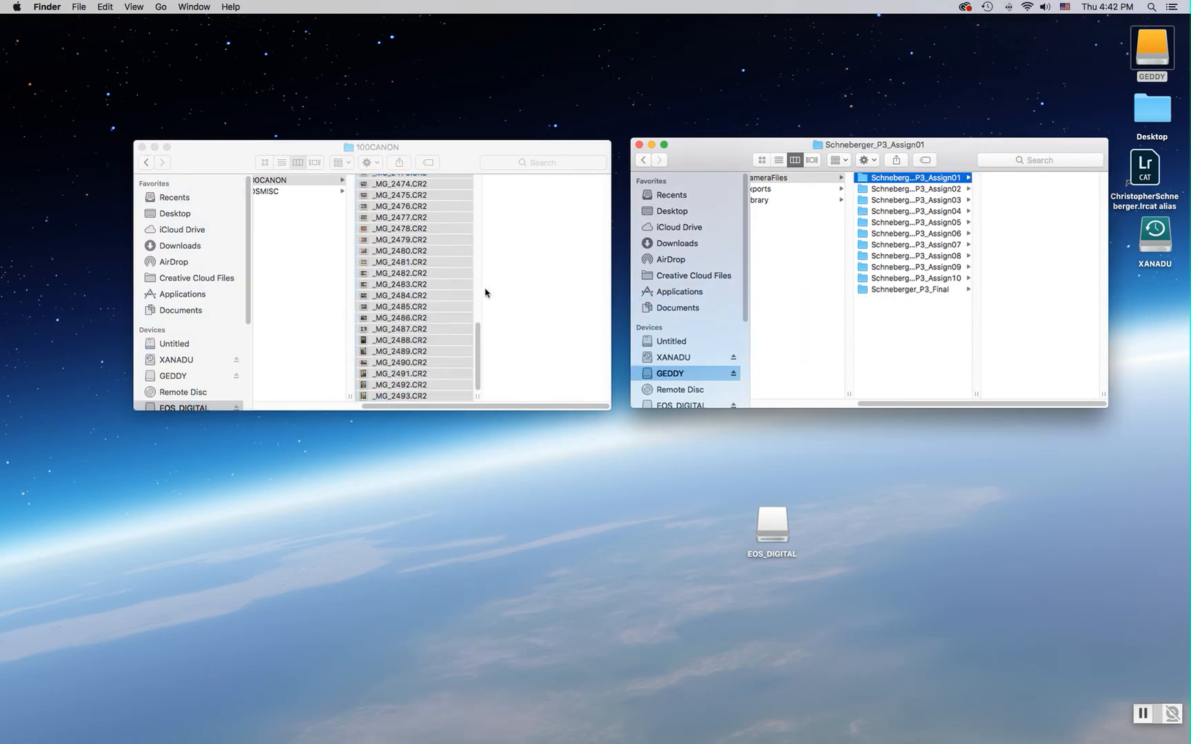
drag(478, 335, 487, 184)
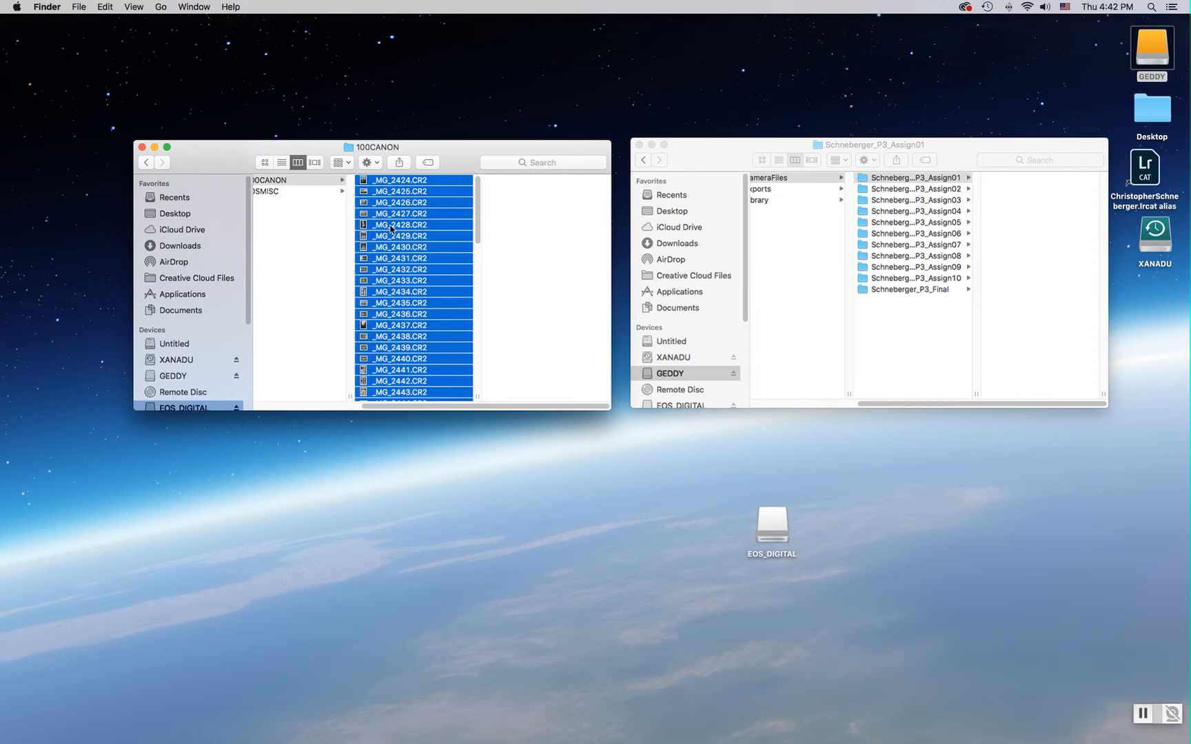
Step: Reopen 100CANON and try to copy only the files _MG_2424 through _MG_2459 into the P3_Assign01 folder
click(331, 228)
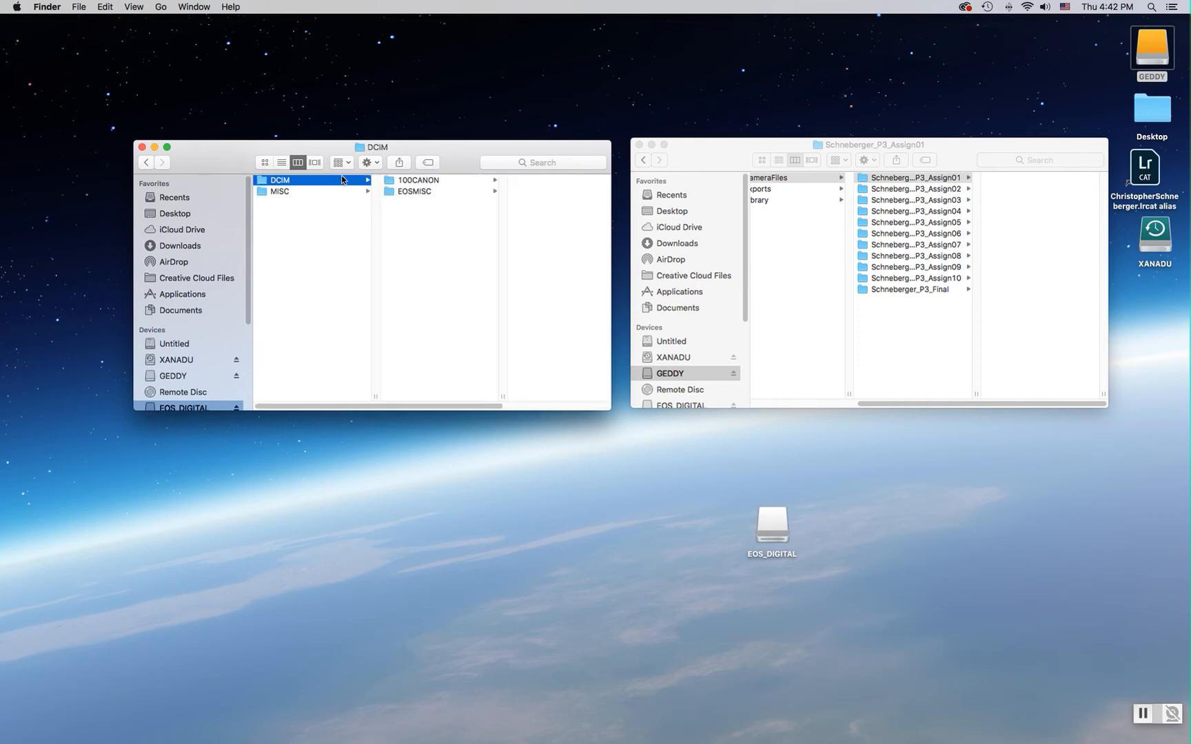
click(421, 179)
click(537, 180)
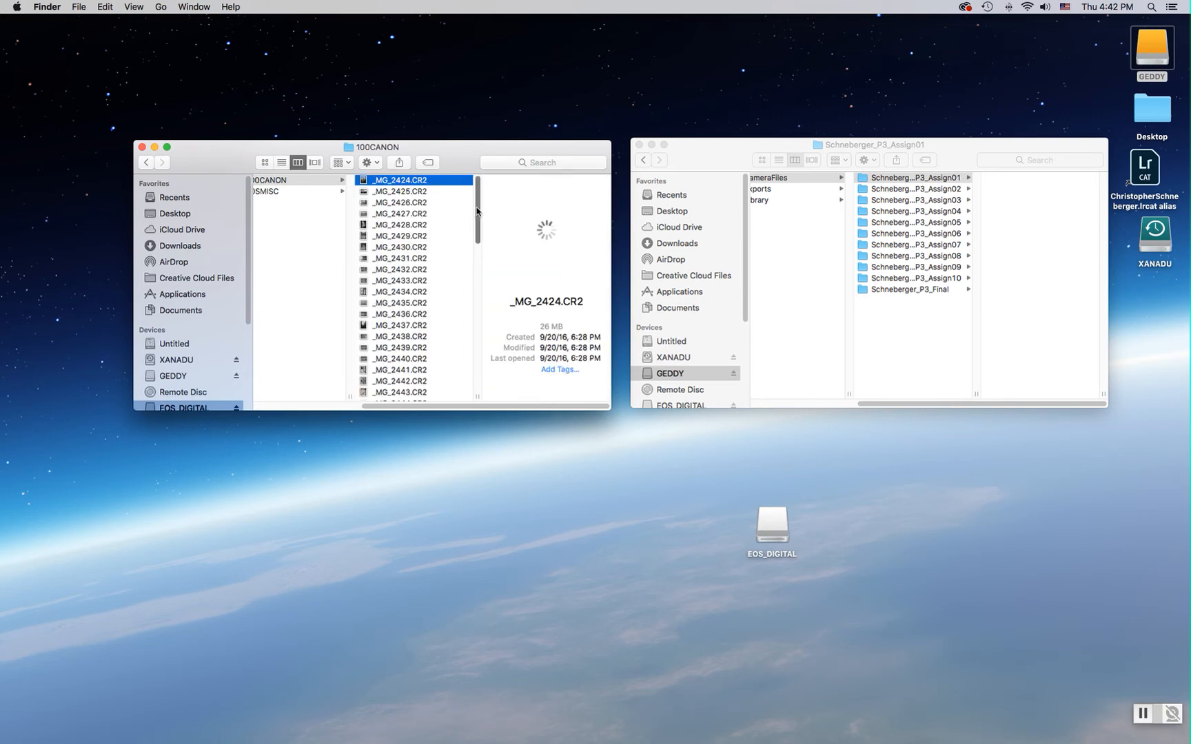
drag(477, 211, 477, 273)
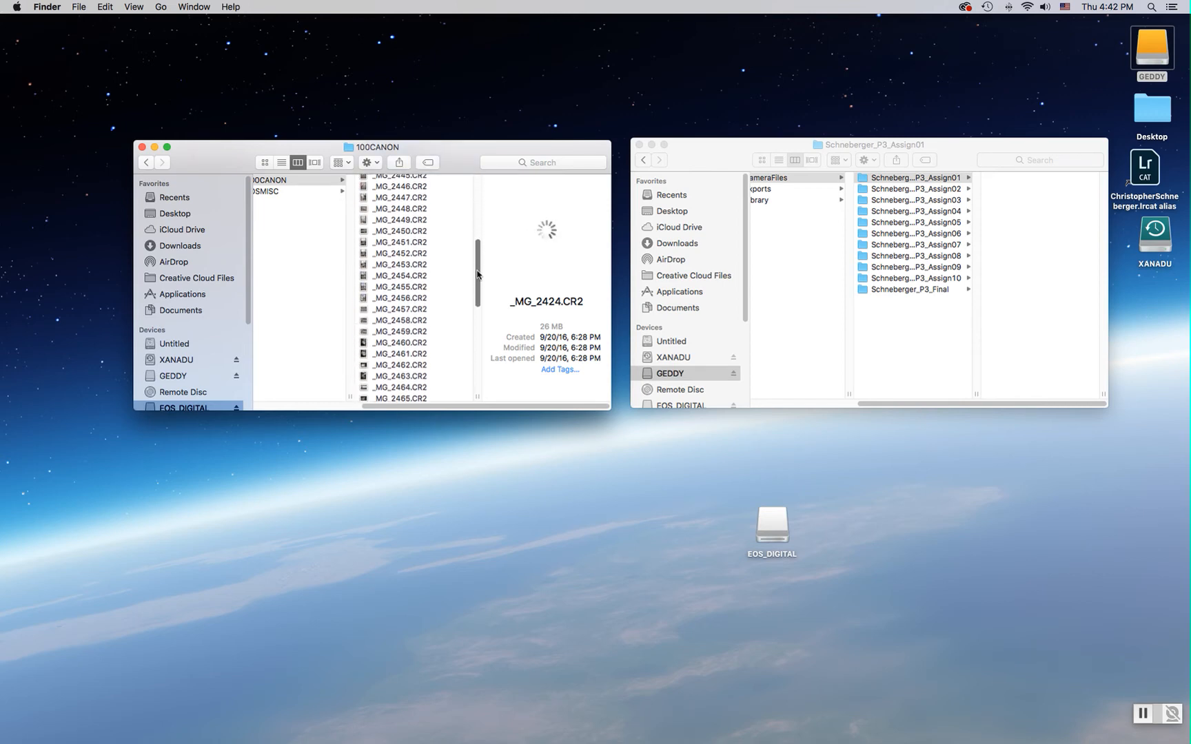
shift+click(398, 332)
drag(388, 334, 993, 317)
drag(730, 742, 477, 208)
click(468, 290)
Step: Preview individual photos in 100CANON, including _MG_2424, _MG_2470, _MG_2472, _MG_2478, _MG_2481 and _MG_2483
click(455, 181)
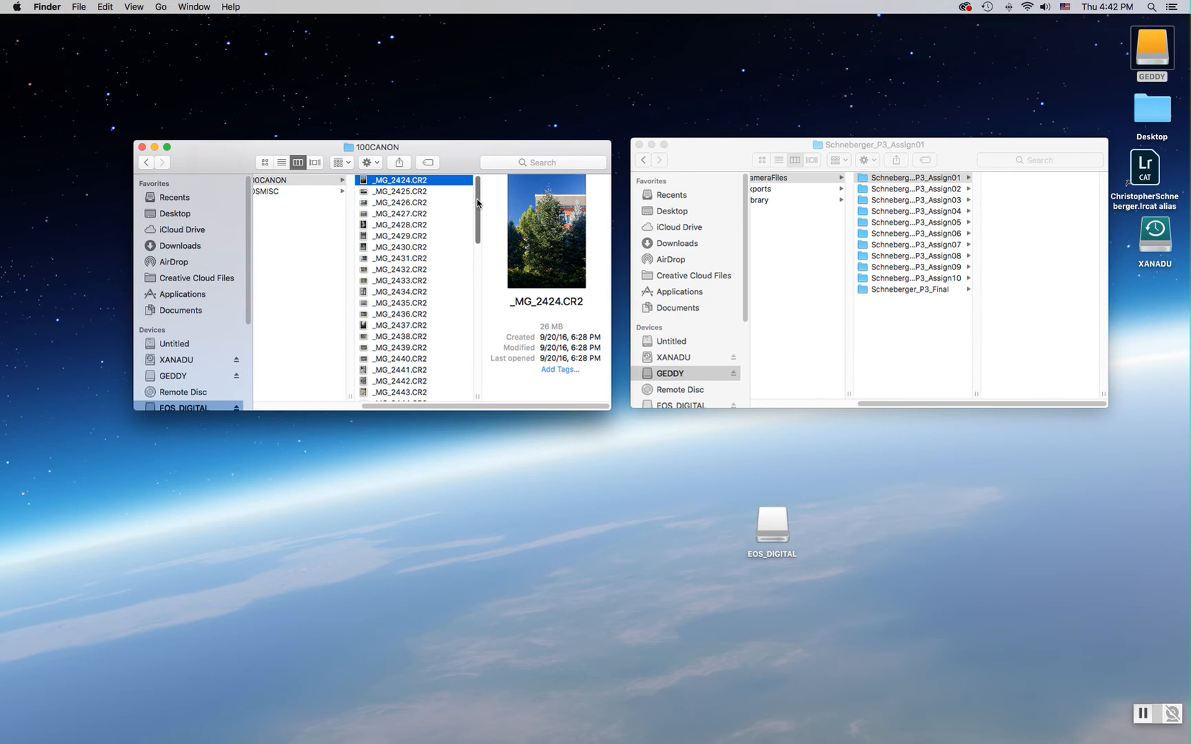
drag(477, 204, 476, 300)
click(388, 329)
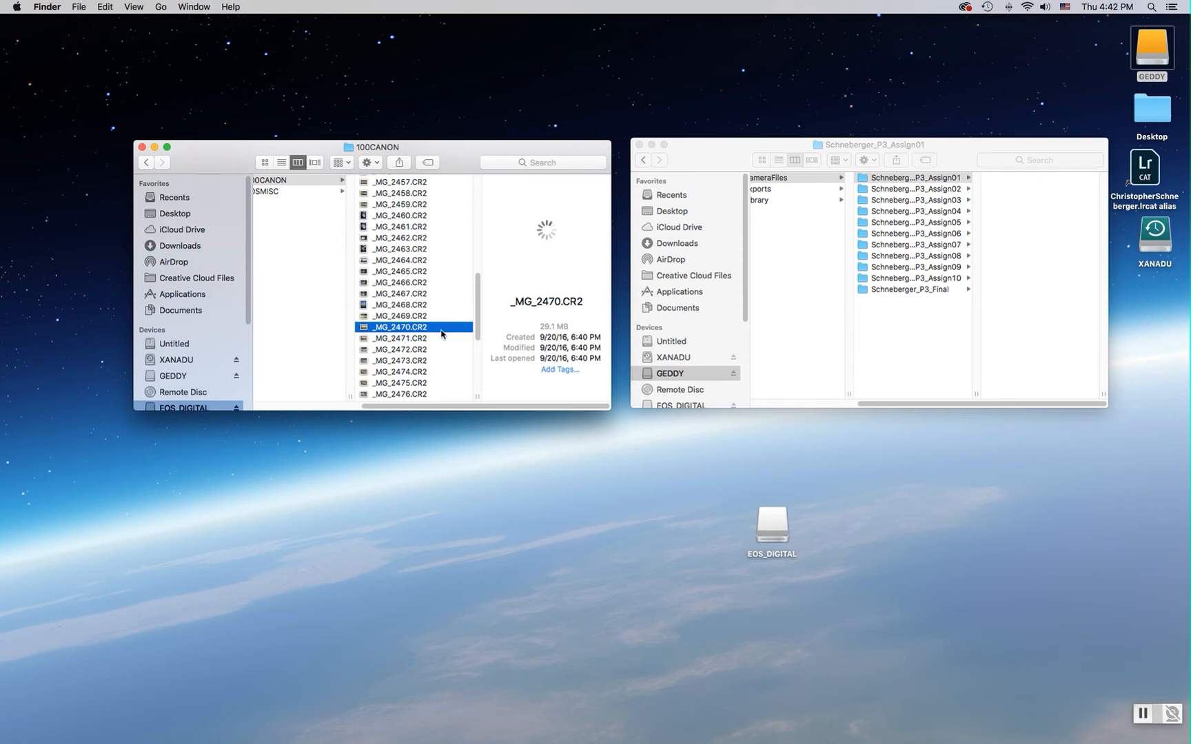
click(385, 350)
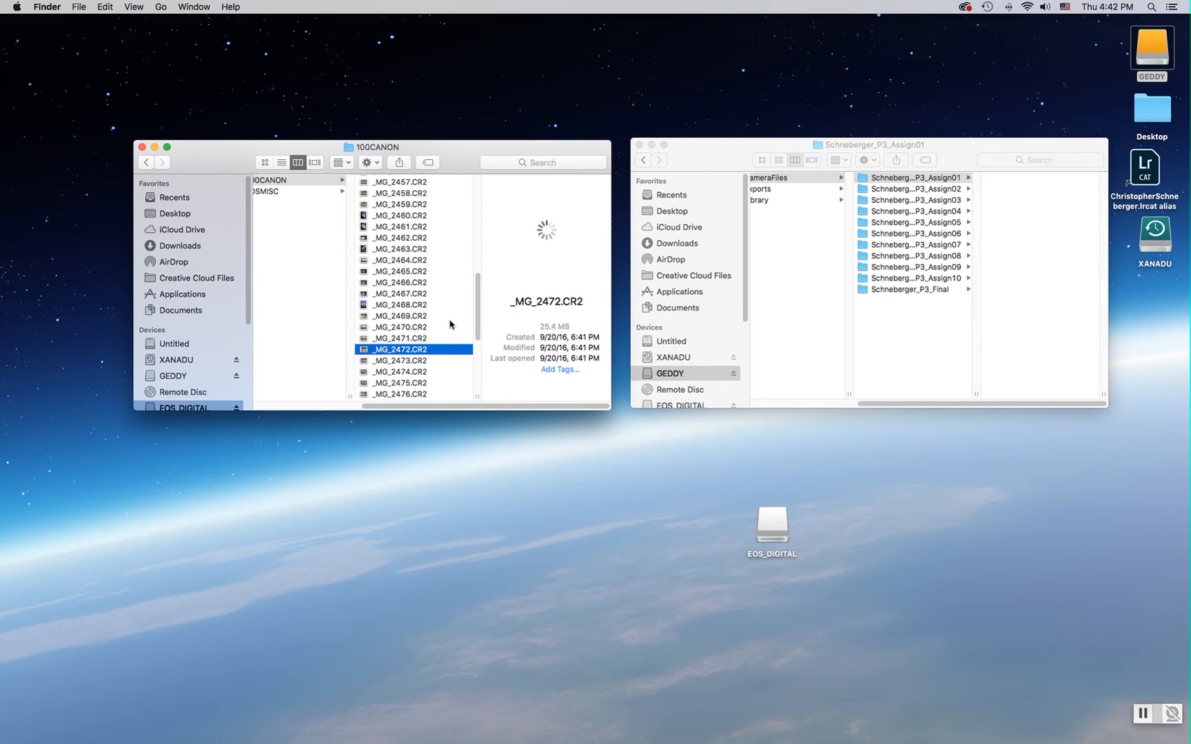
drag(479, 321, 478, 342)
click(404, 341)
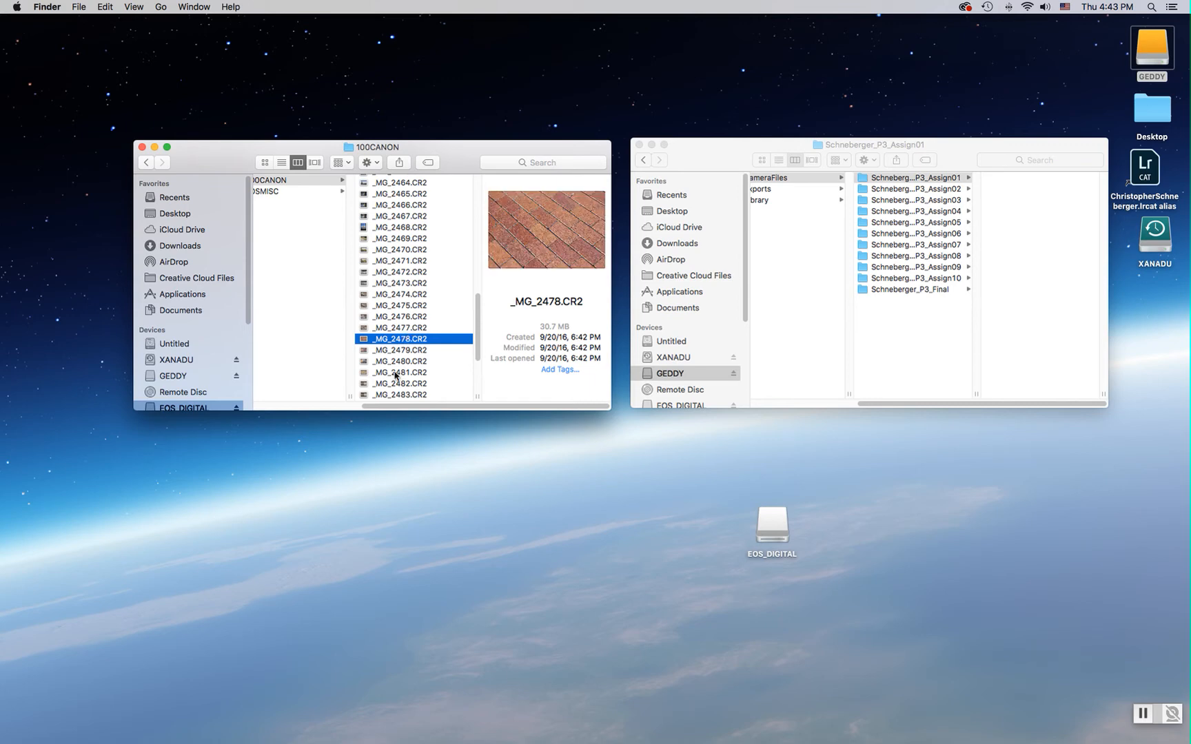
click(396, 373)
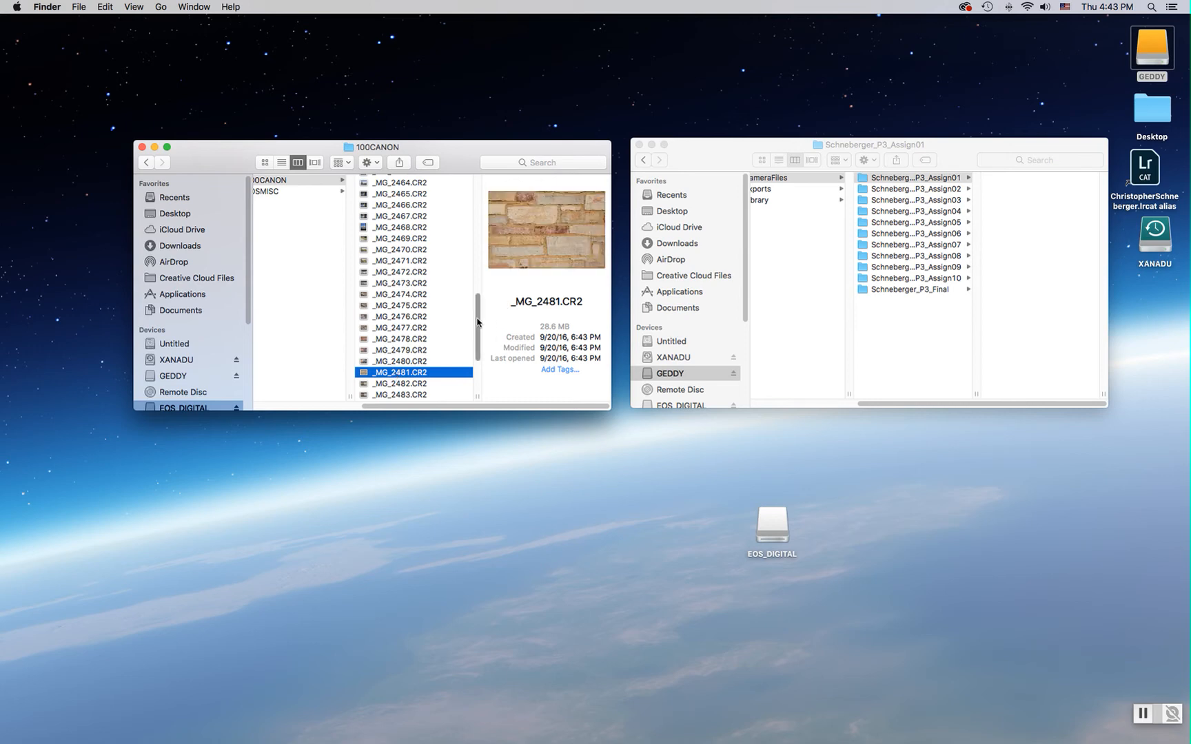
drag(478, 320, 478, 340)
click(405, 337)
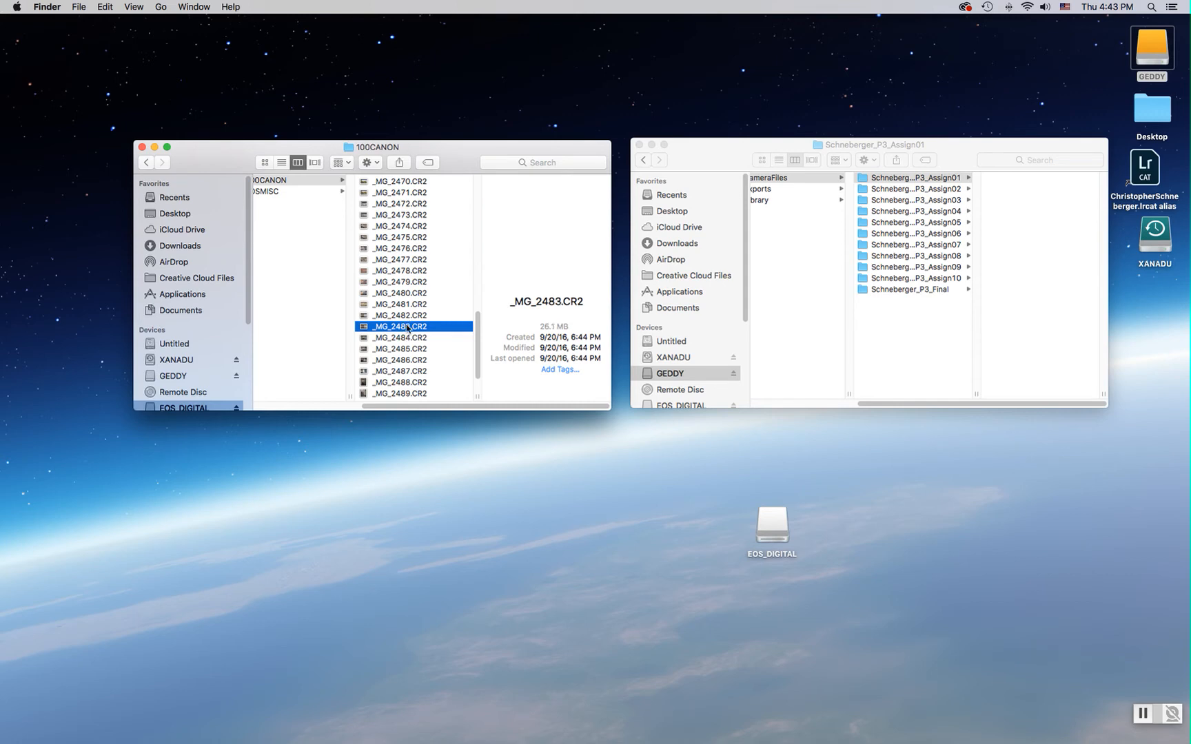
click(406, 306)
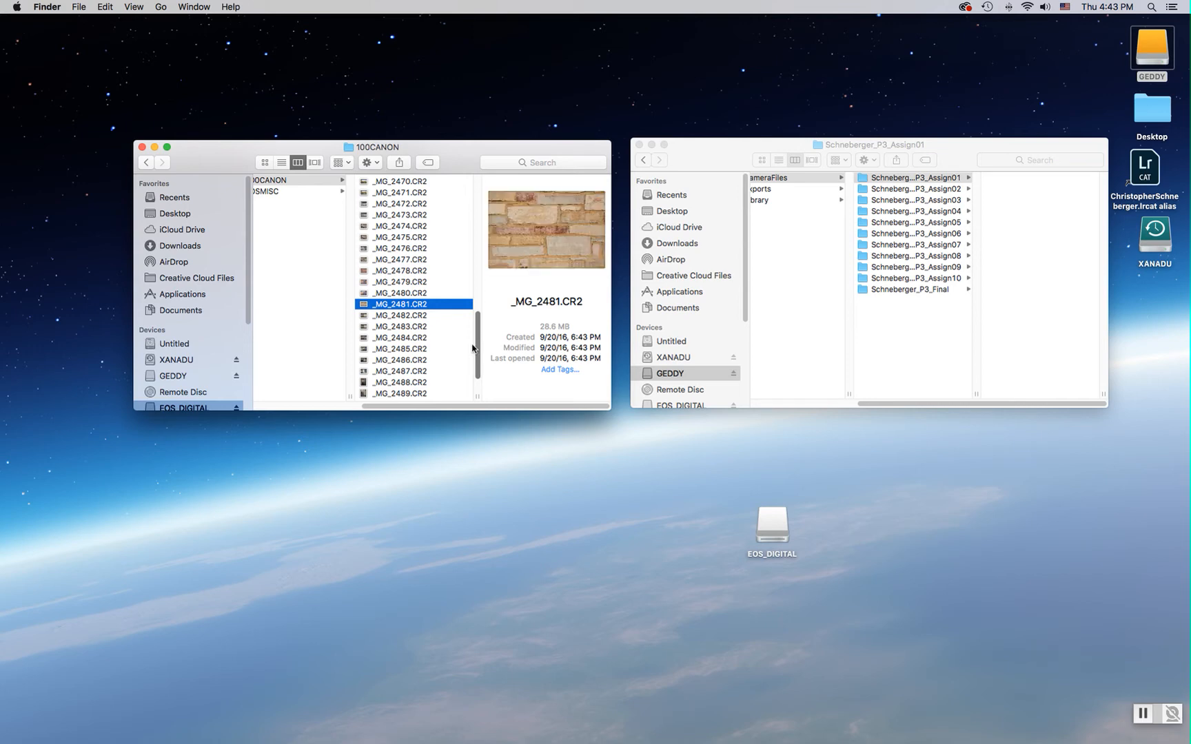
Step: Select the photos _MG_2424 through _MG_2481 in 100CANON and check where the selection ends
drag(483, 343, 480, 195)
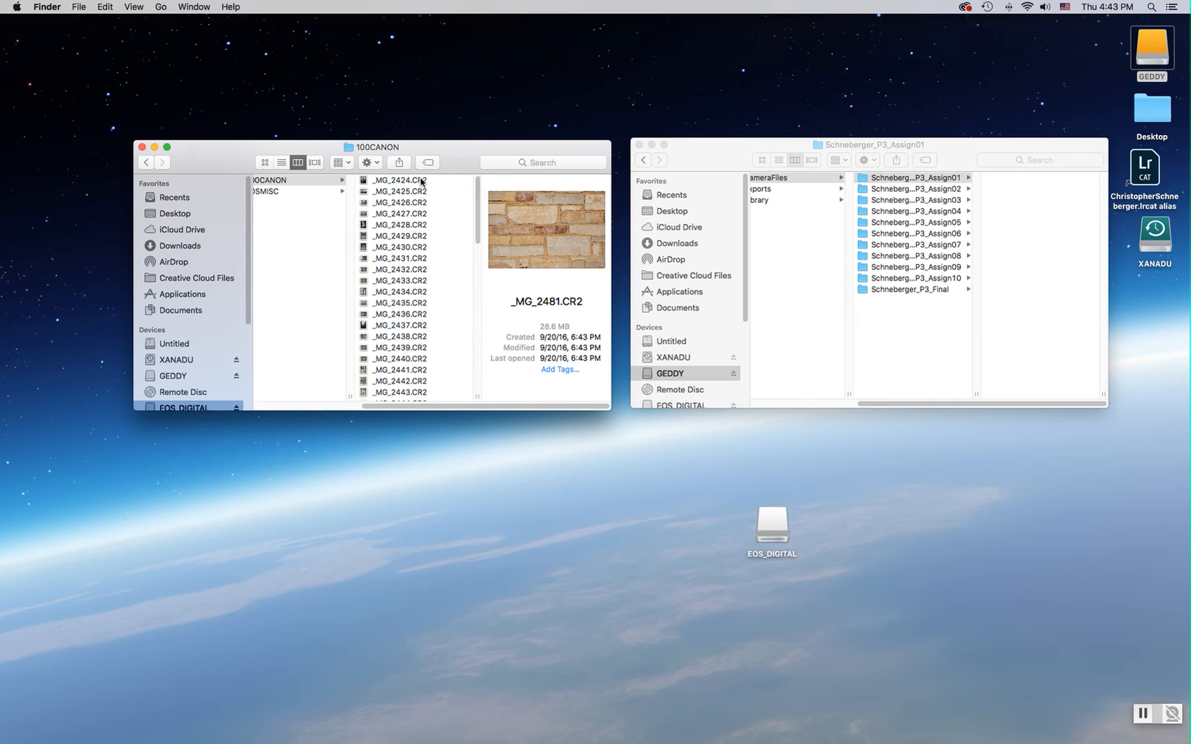
key(super+a)
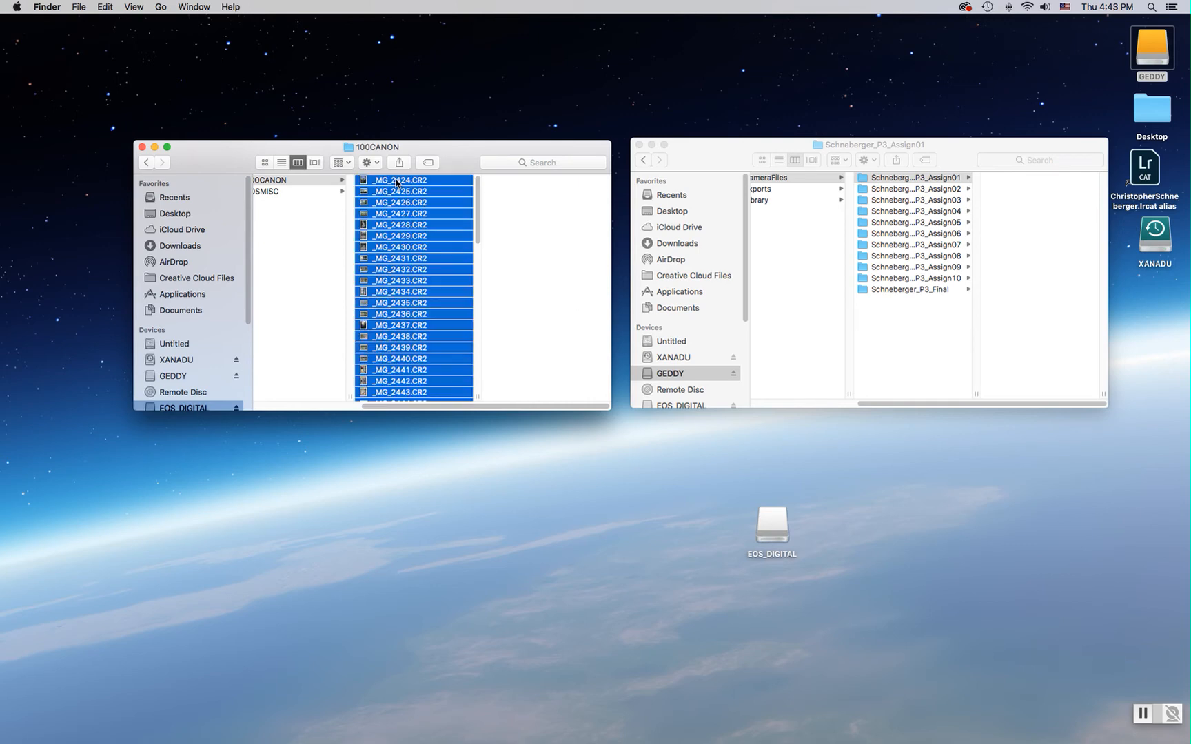
drag(481, 196, 482, 361)
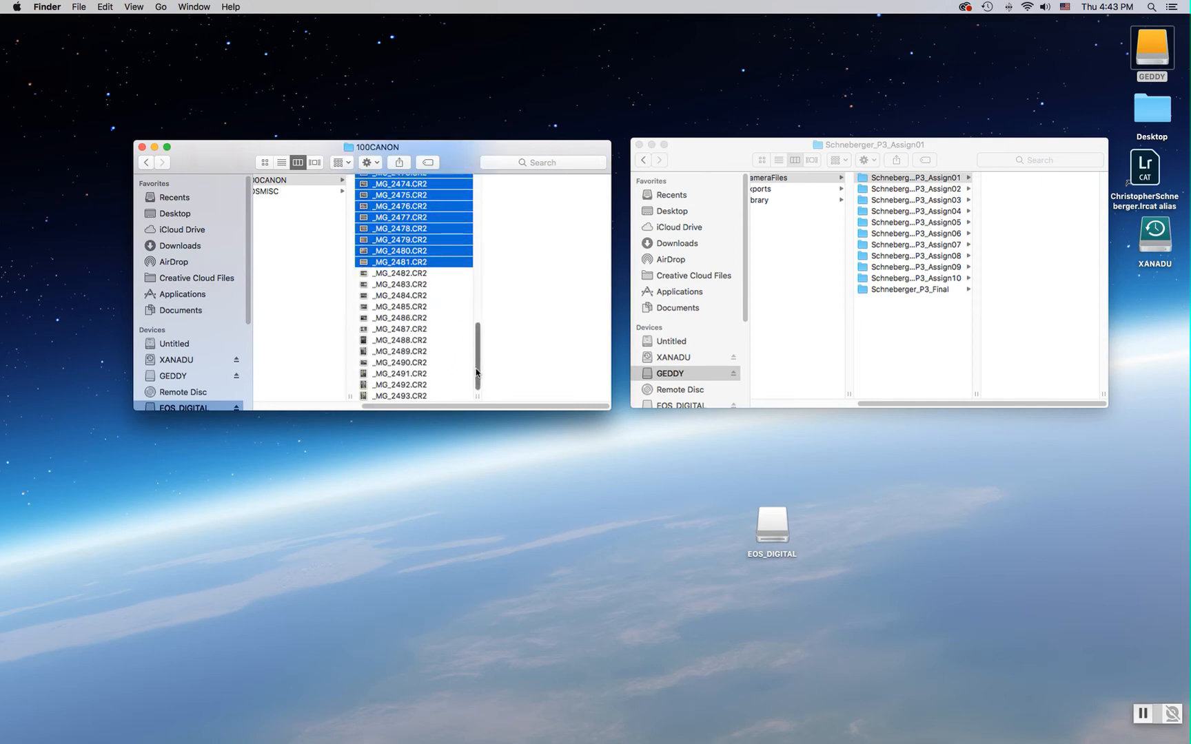
drag(475, 372, 477, 175)
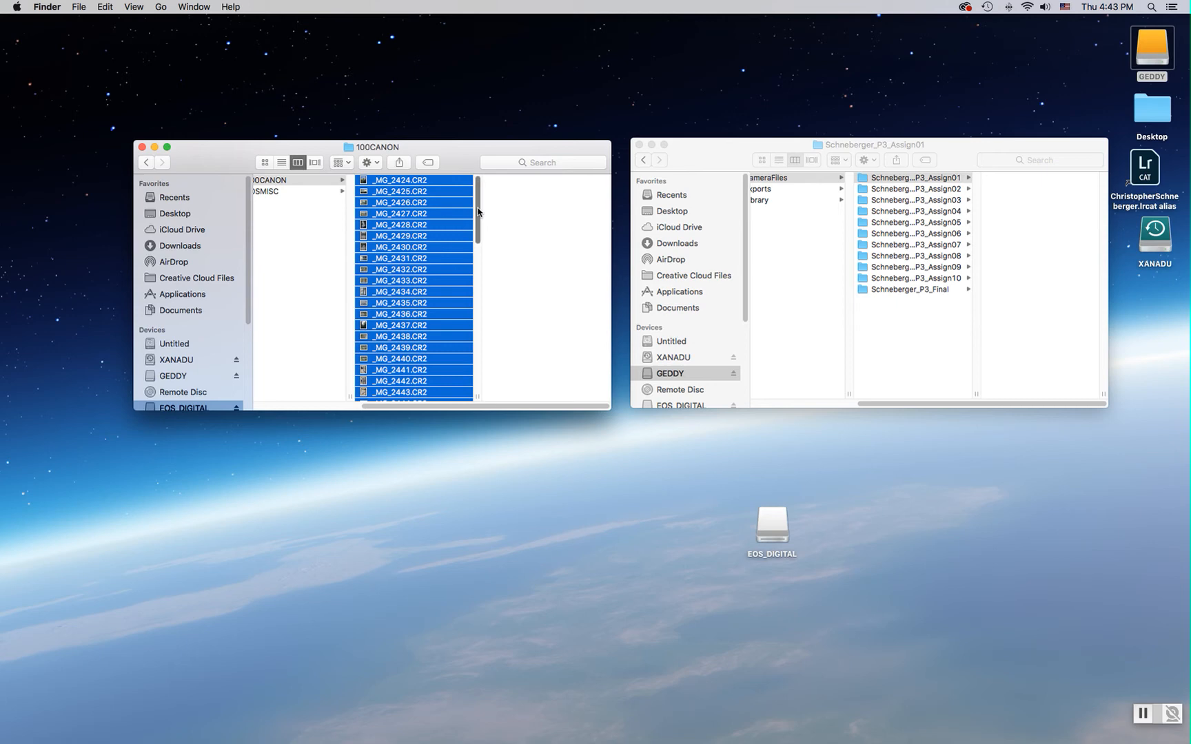
Step: Close both Finder windows and switch to Adobe Bridge
click(639, 144)
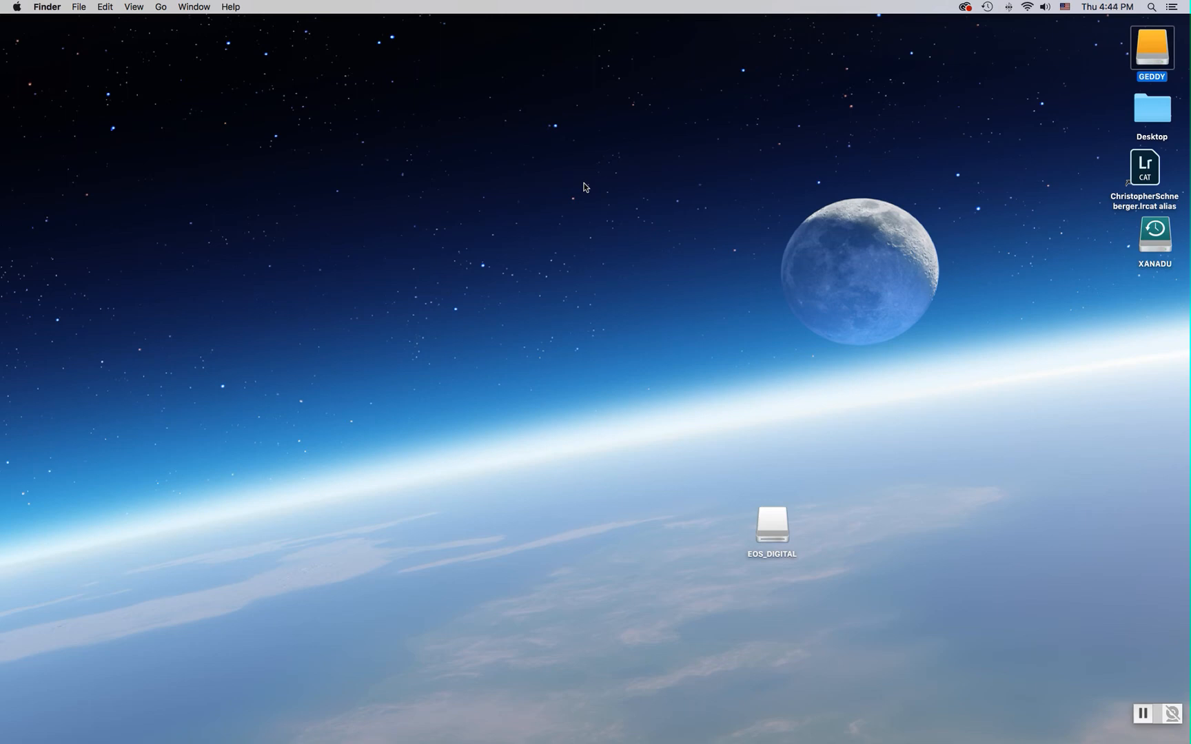
mouse_move(501, 741)
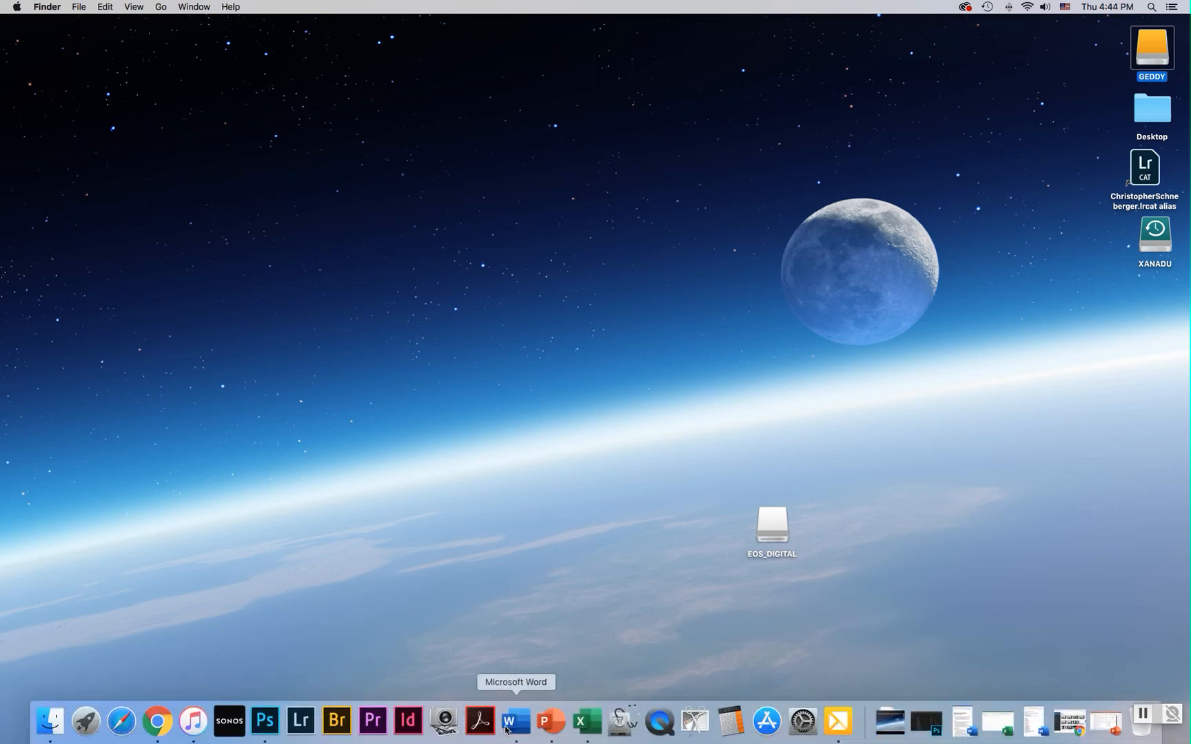
click(335, 721)
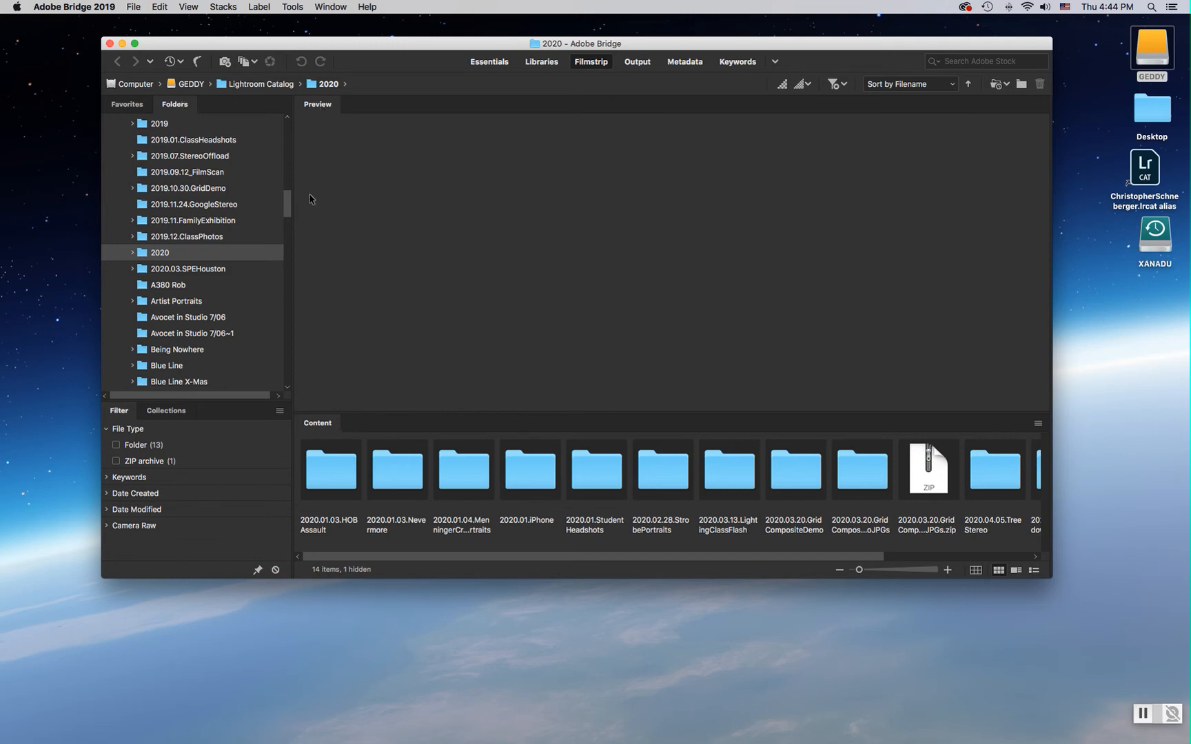
Step: Browse the folder tree to the EOS_DIGITAL camera card and open the 100CANON folder inside DCIM
drag(287, 214, 290, 143)
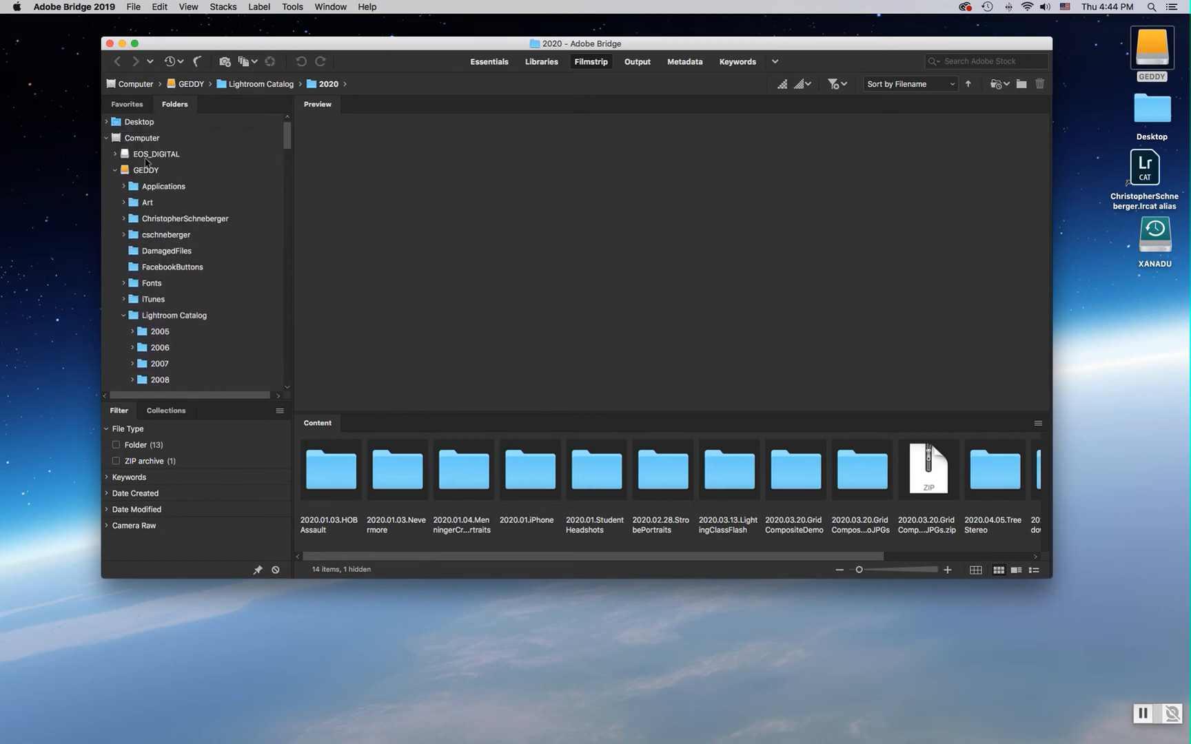
click(116, 156)
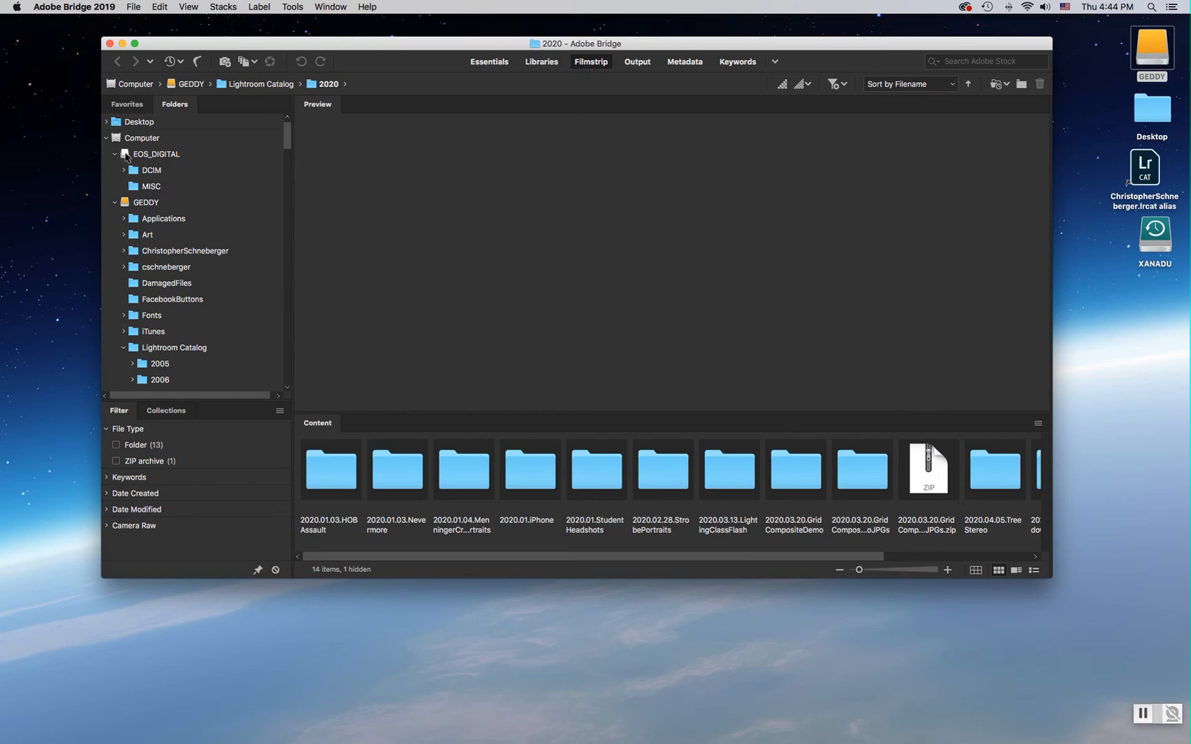
click(129, 105)
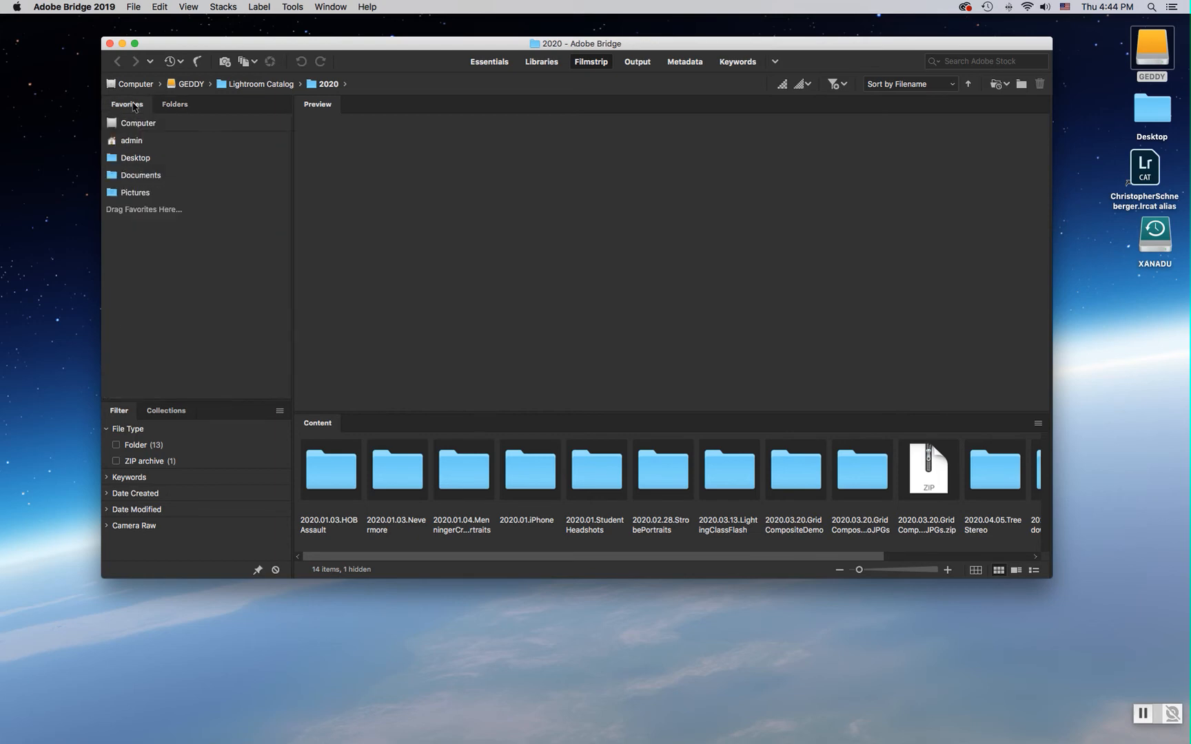
click(175, 105)
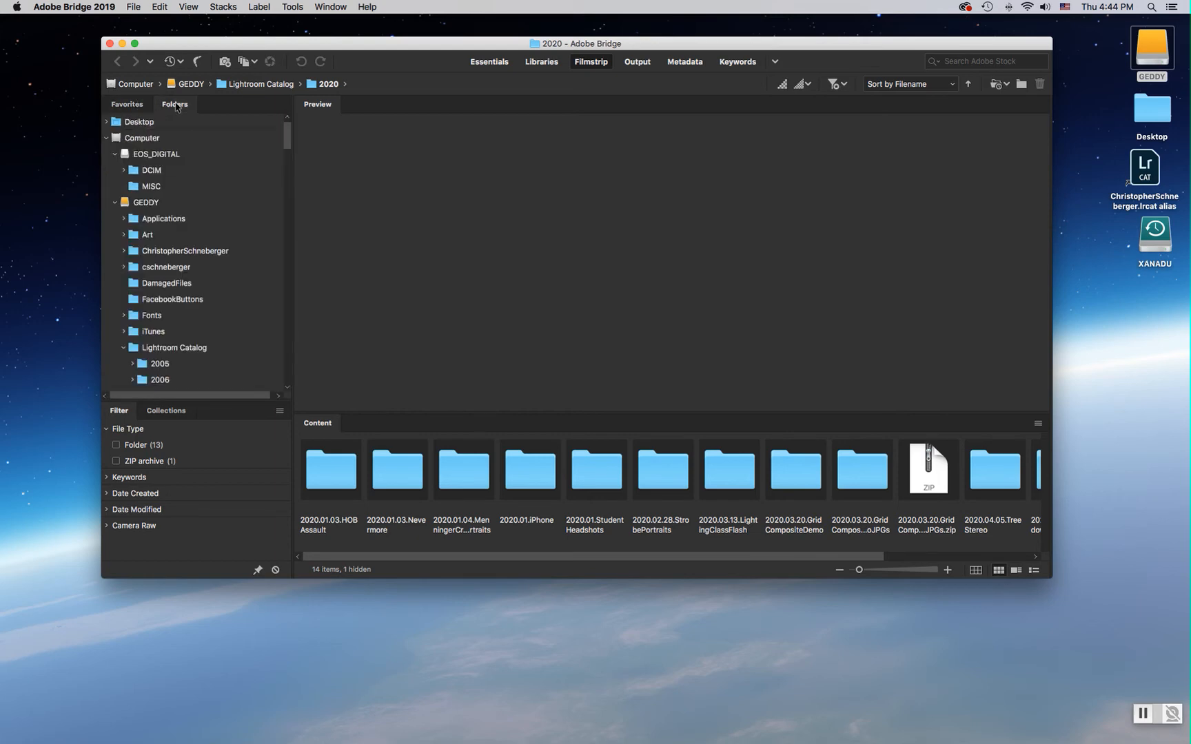
click(116, 155)
click(123, 171)
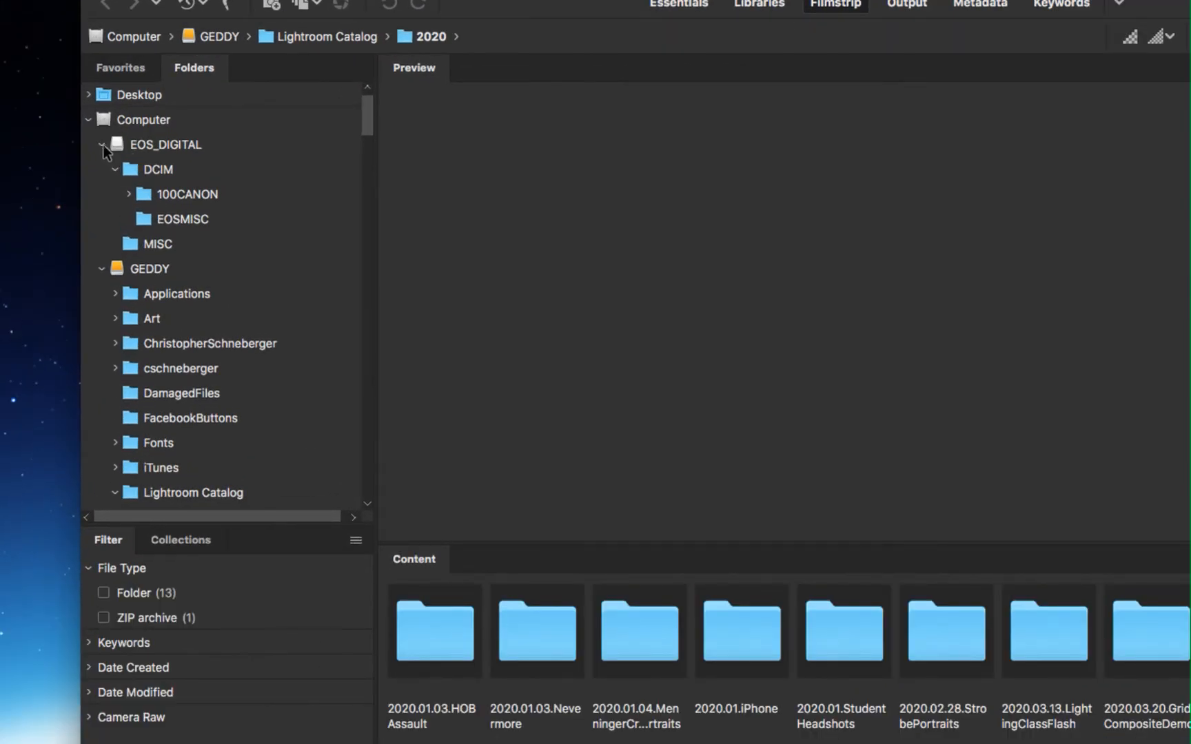
click(103, 144)
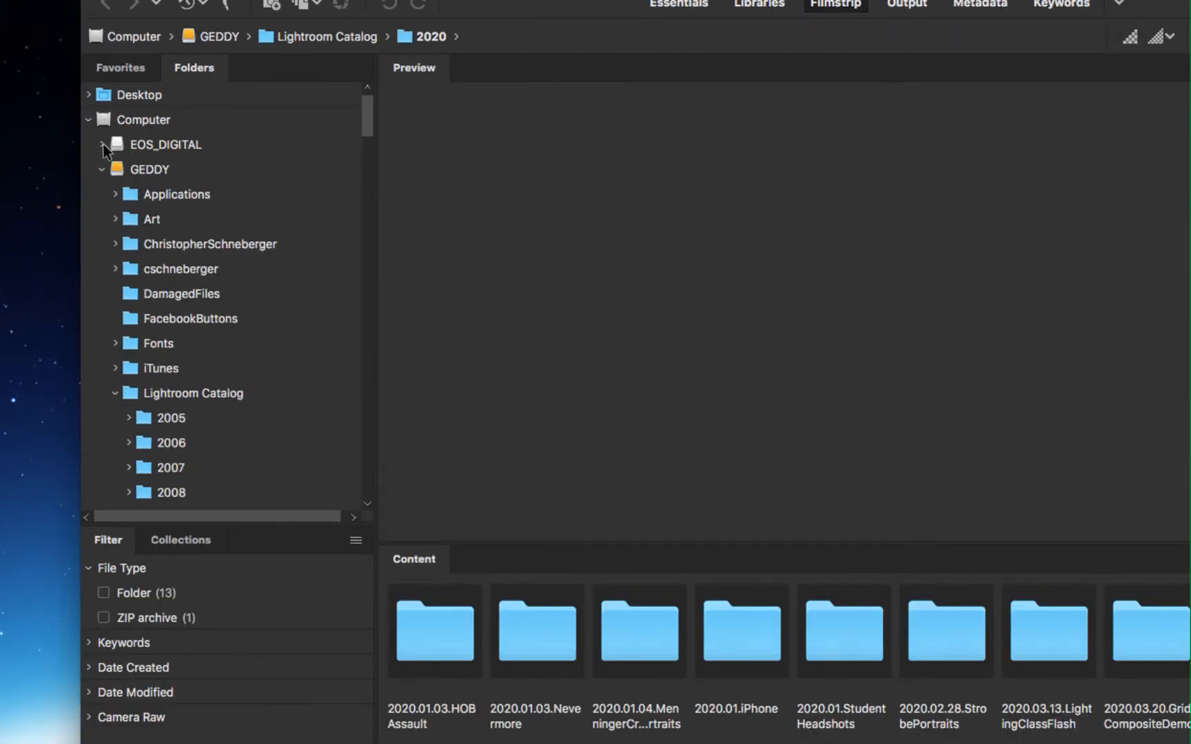
click(103, 144)
click(112, 167)
click(114, 167)
click(161, 194)
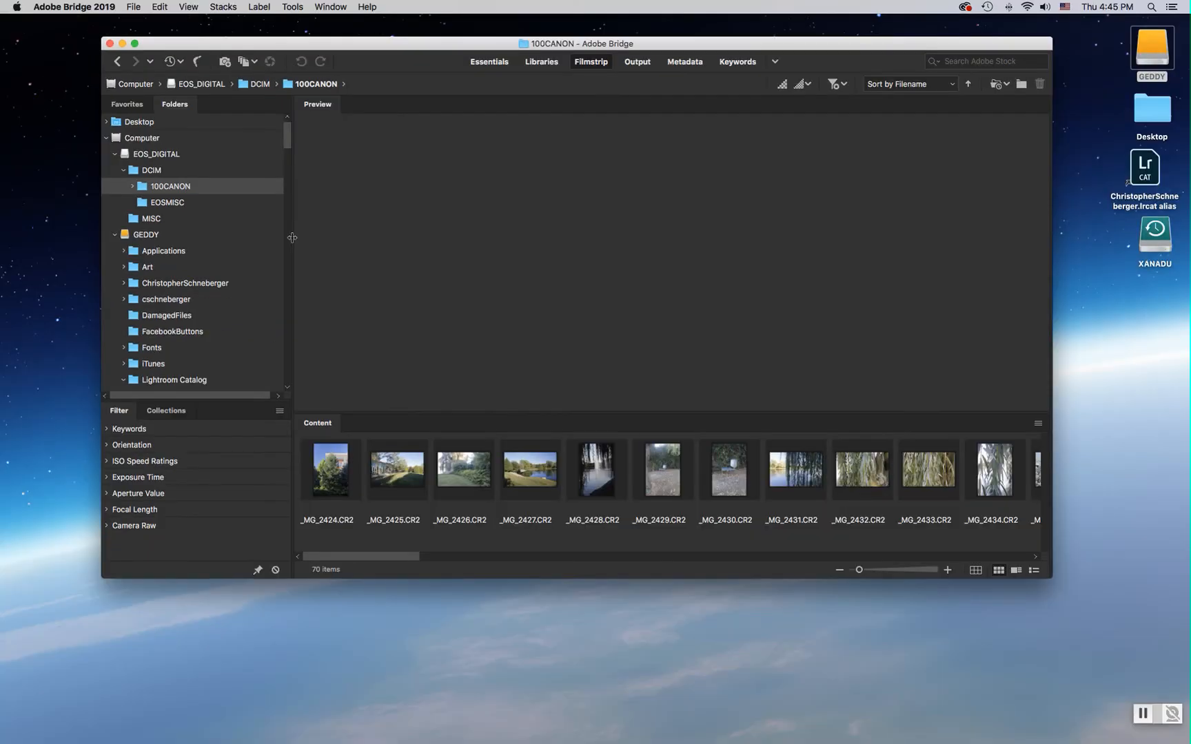
Step: Select the continuous range of photos _MG_2424 through _MG_2481, and clear it by selecting only _MG_2482
drag(415, 556, 366, 537)
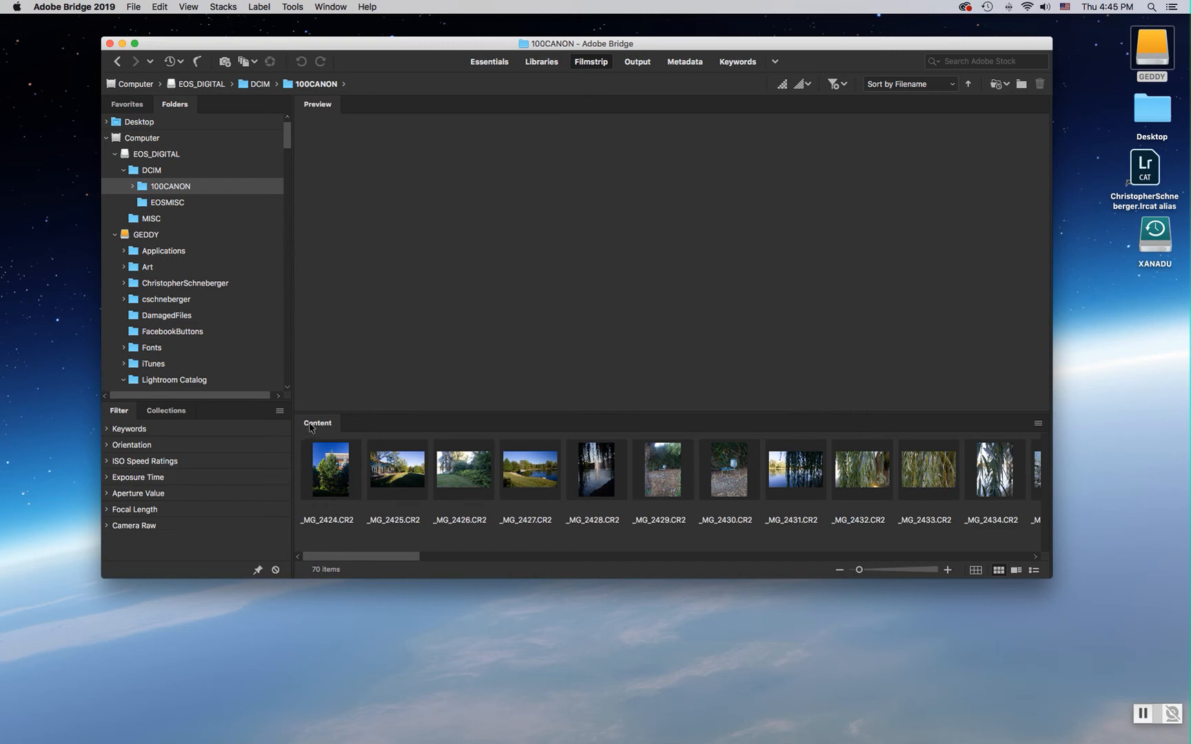
click(328, 476)
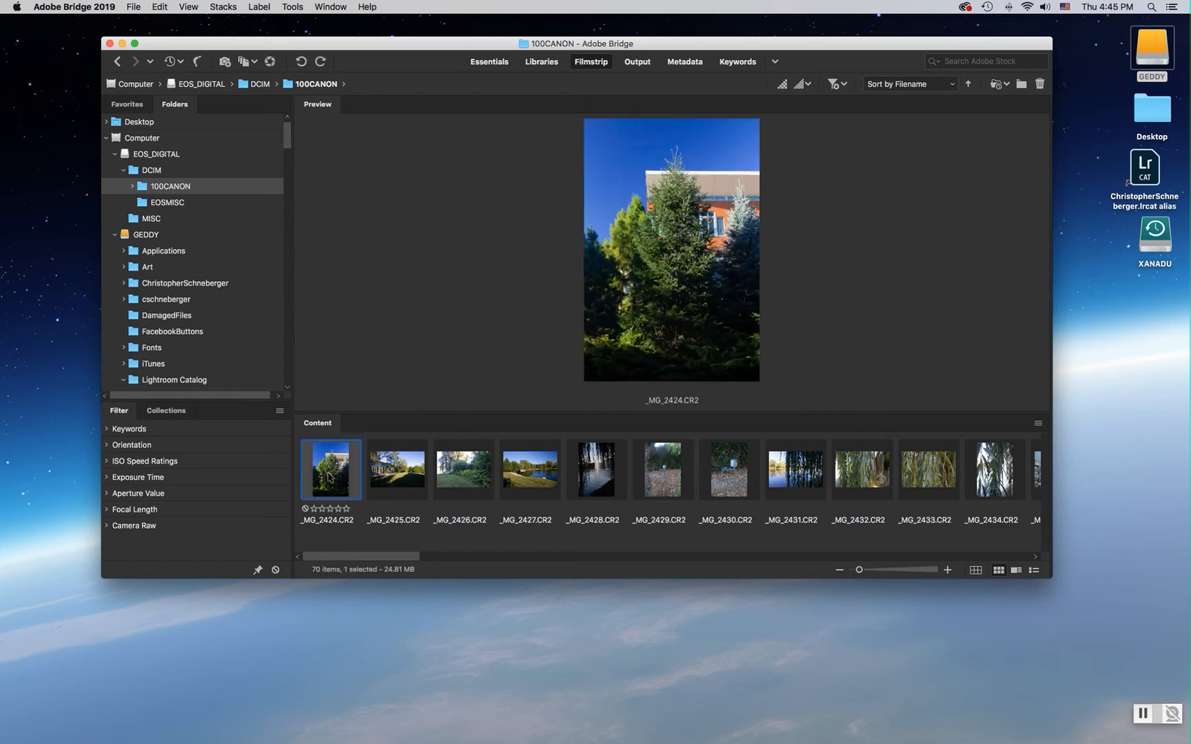
drag(362, 556, 897, 559)
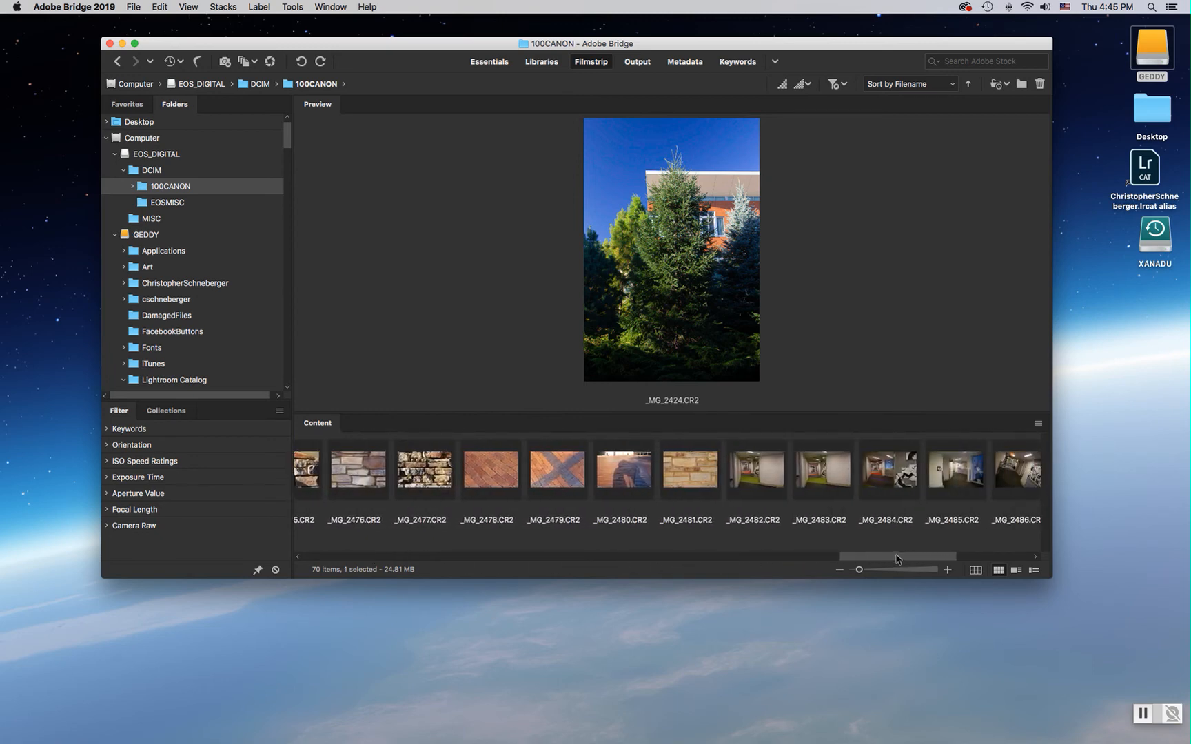
shift+click(685, 462)
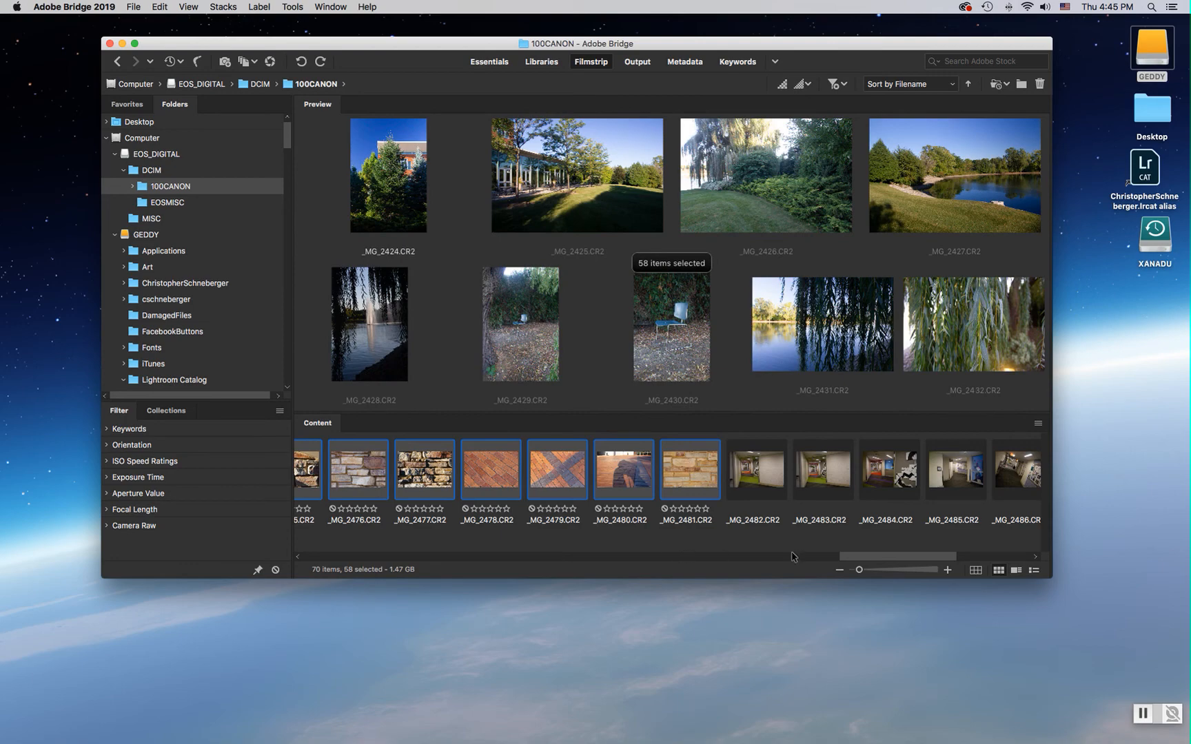
drag(880, 559, 844, 553)
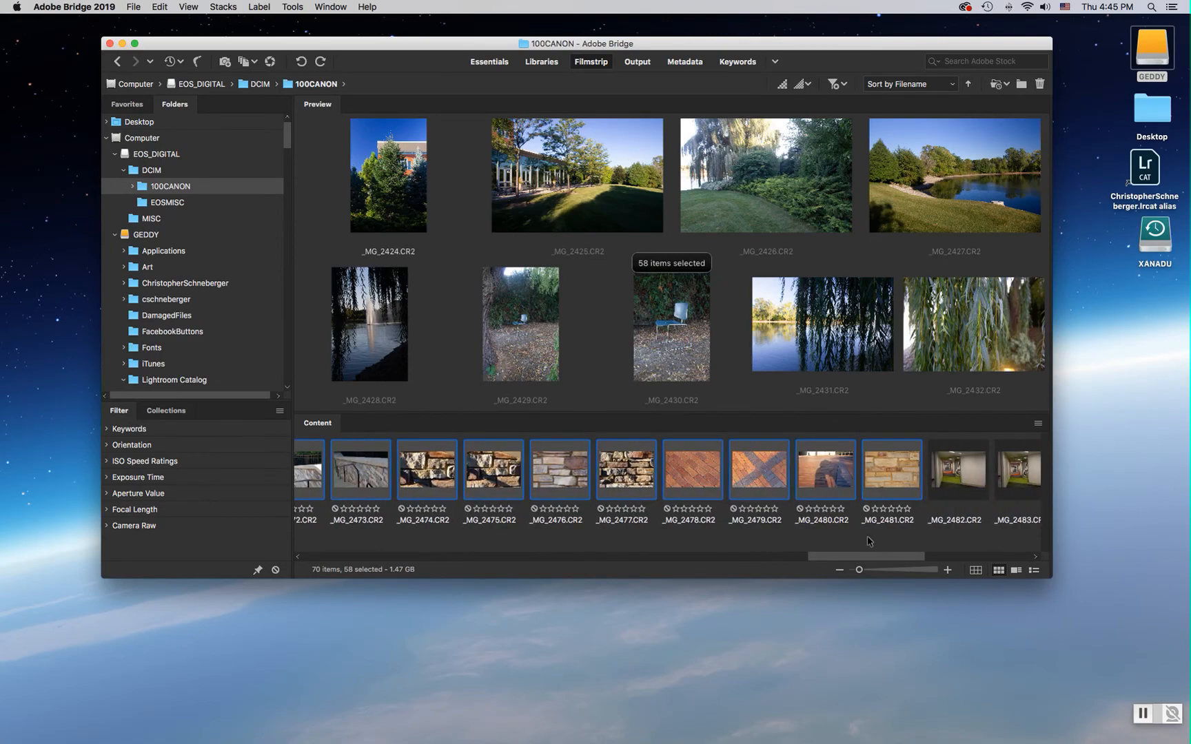
click(966, 476)
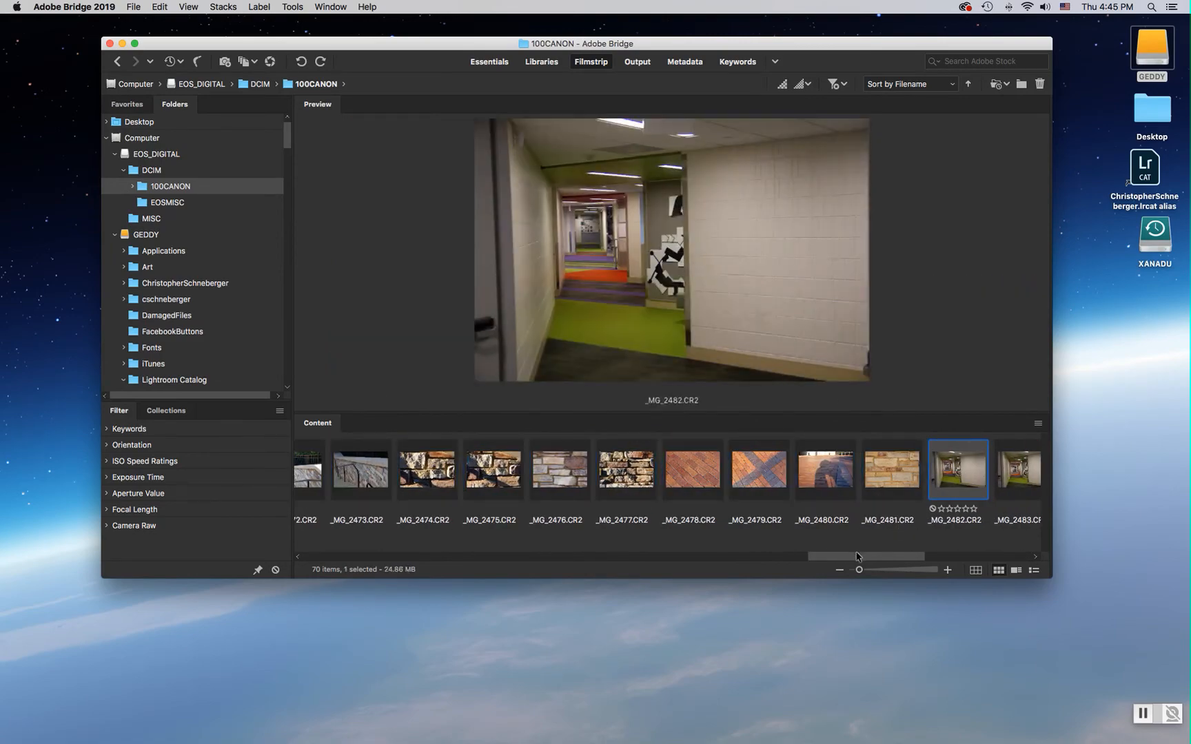
Step: Select only the individual photos _MG_2424, _MG_2426, _MG_2427, _MG_2430, _MG_2432, _MG_2435, _MG_2436, _MG_2441, _MG_2442, _MG_2444, _MG_2447 and _MG_2449
drag(856, 557, 264, 556)
click(324, 482)
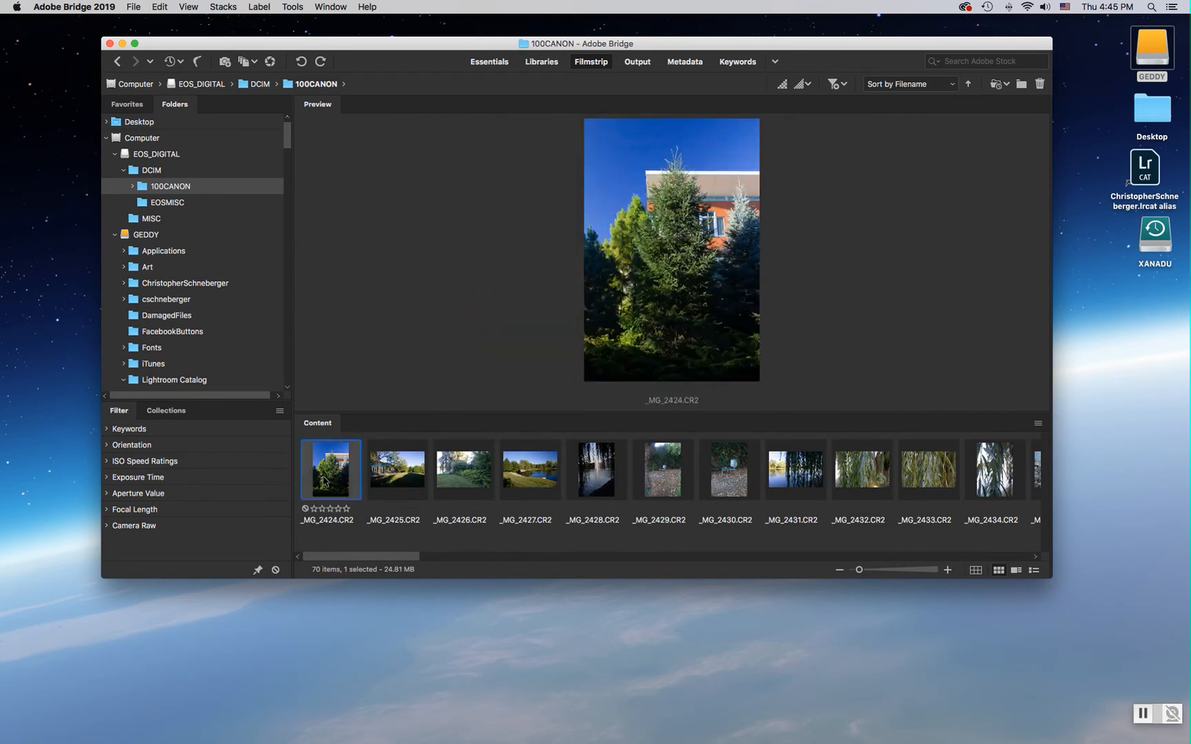
super+click(478, 472)
super+click(529, 471)
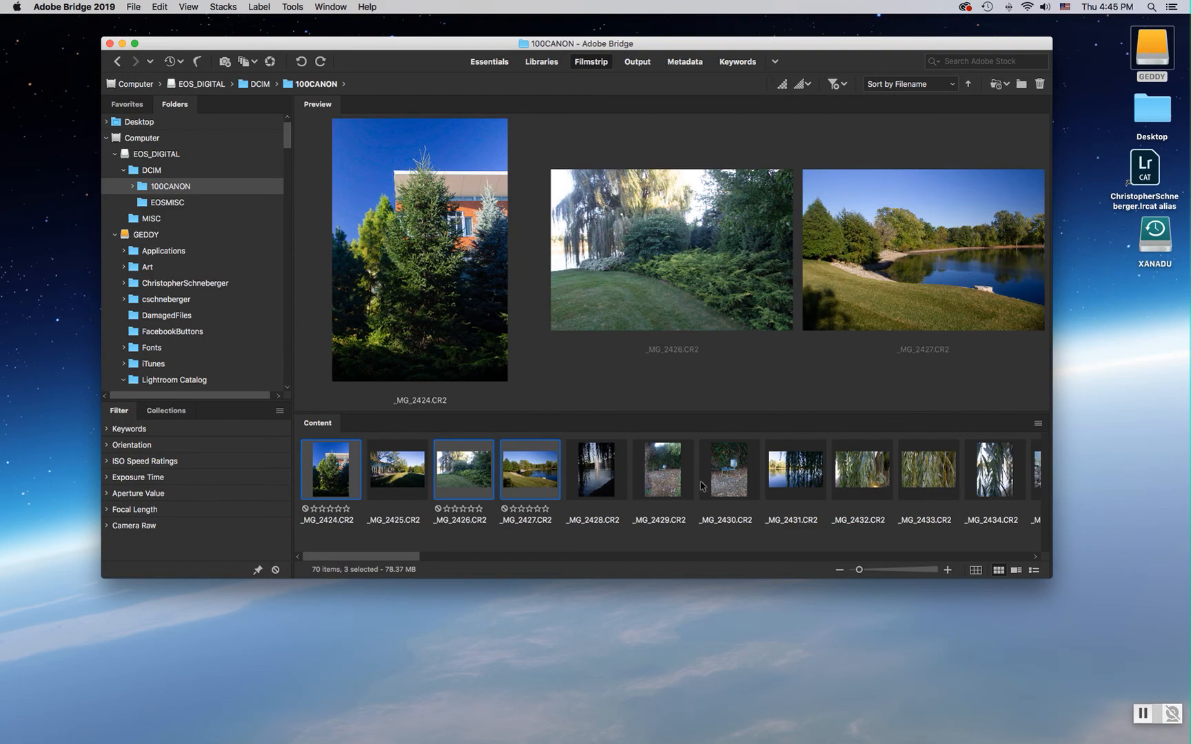
super+click(735, 480)
drag(417, 556, 467, 566)
super+click(517, 477)
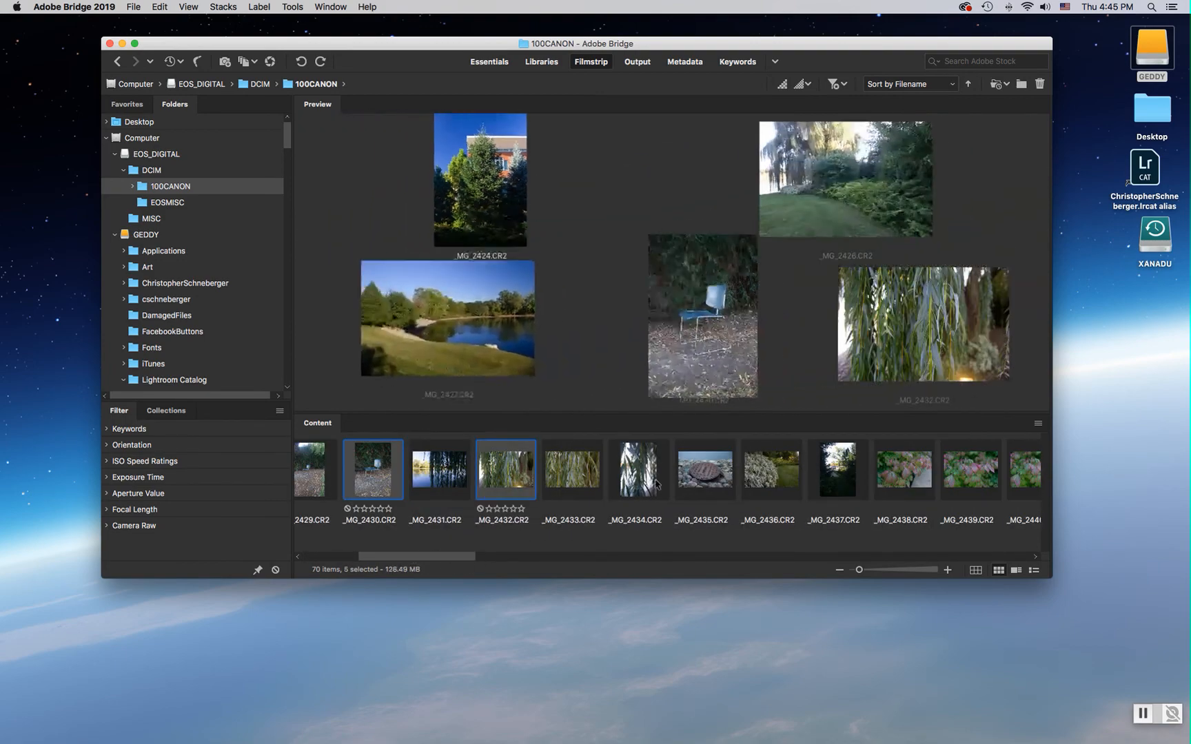
super+click(720, 480)
super+click(781, 475)
drag(455, 558, 549, 565)
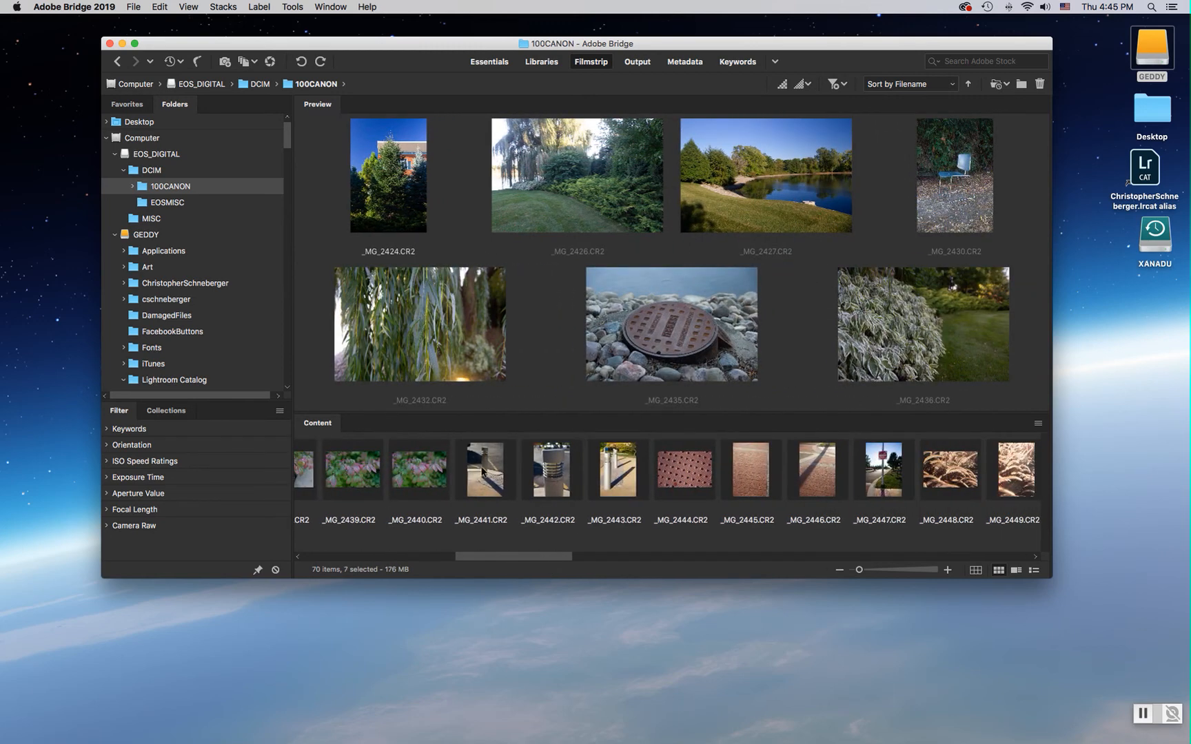
super+click(483, 471)
super+click(551, 471)
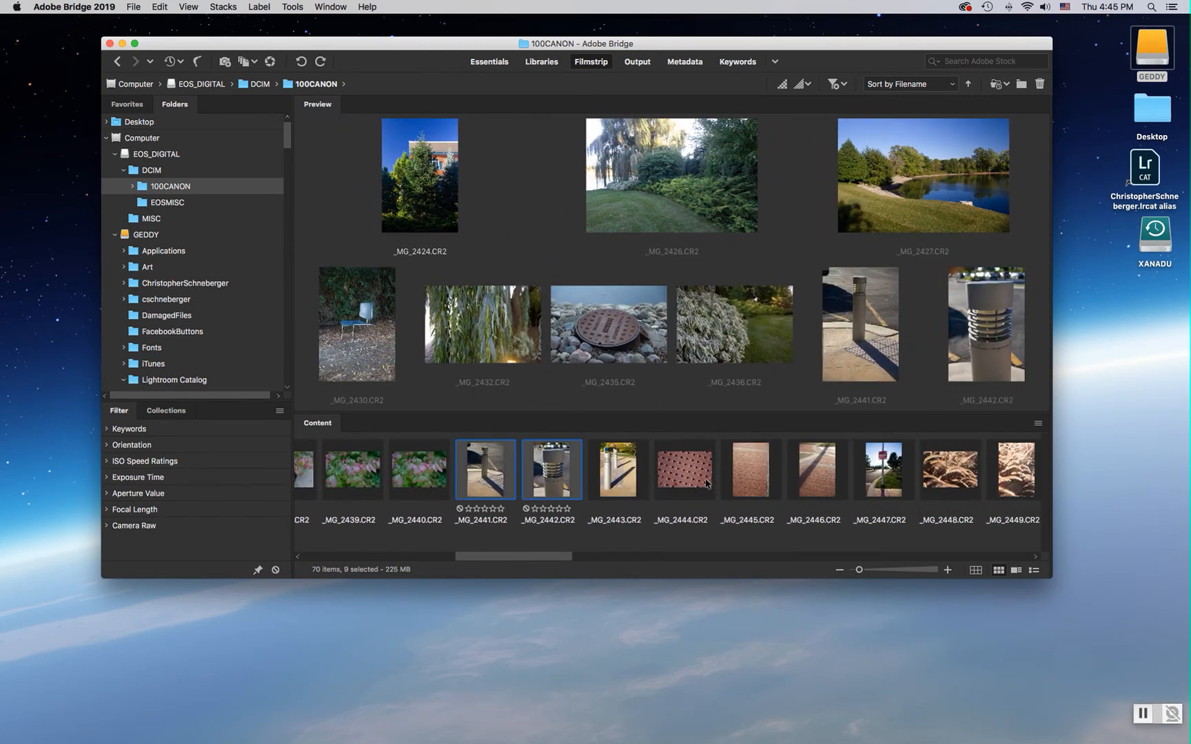
super+click(708, 485)
drag(549, 558, 588, 559)
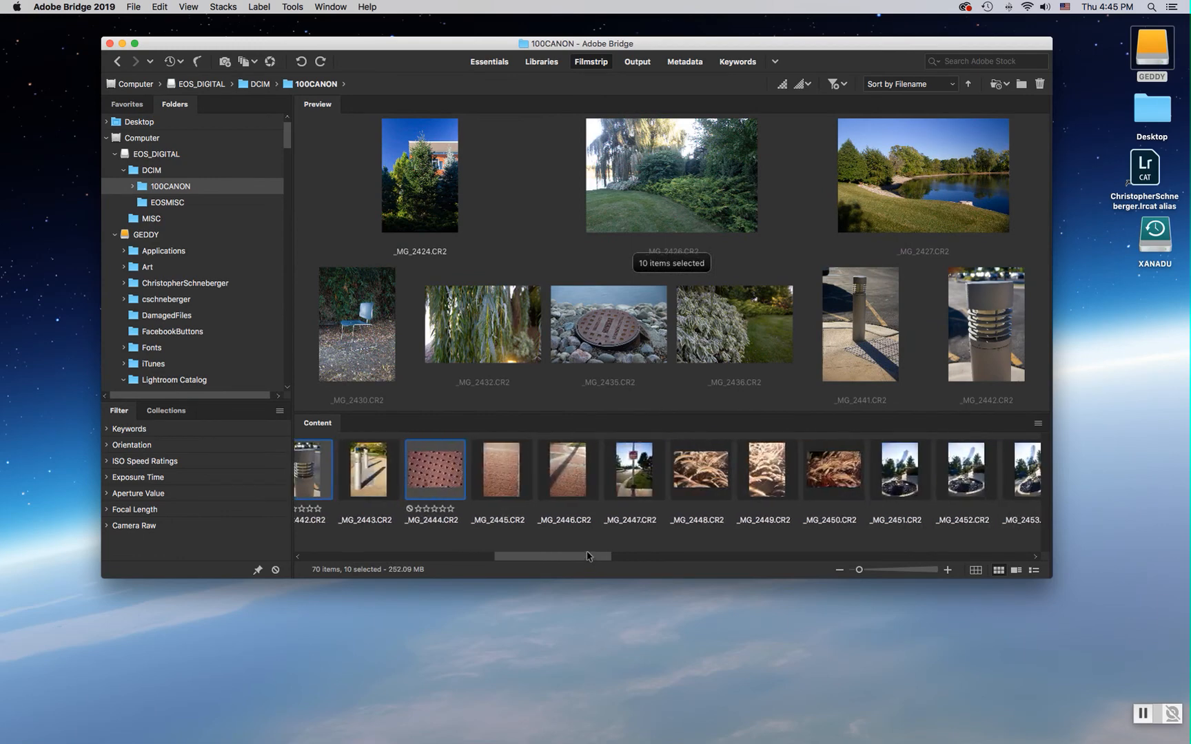
super+click(629, 467)
super+click(767, 484)
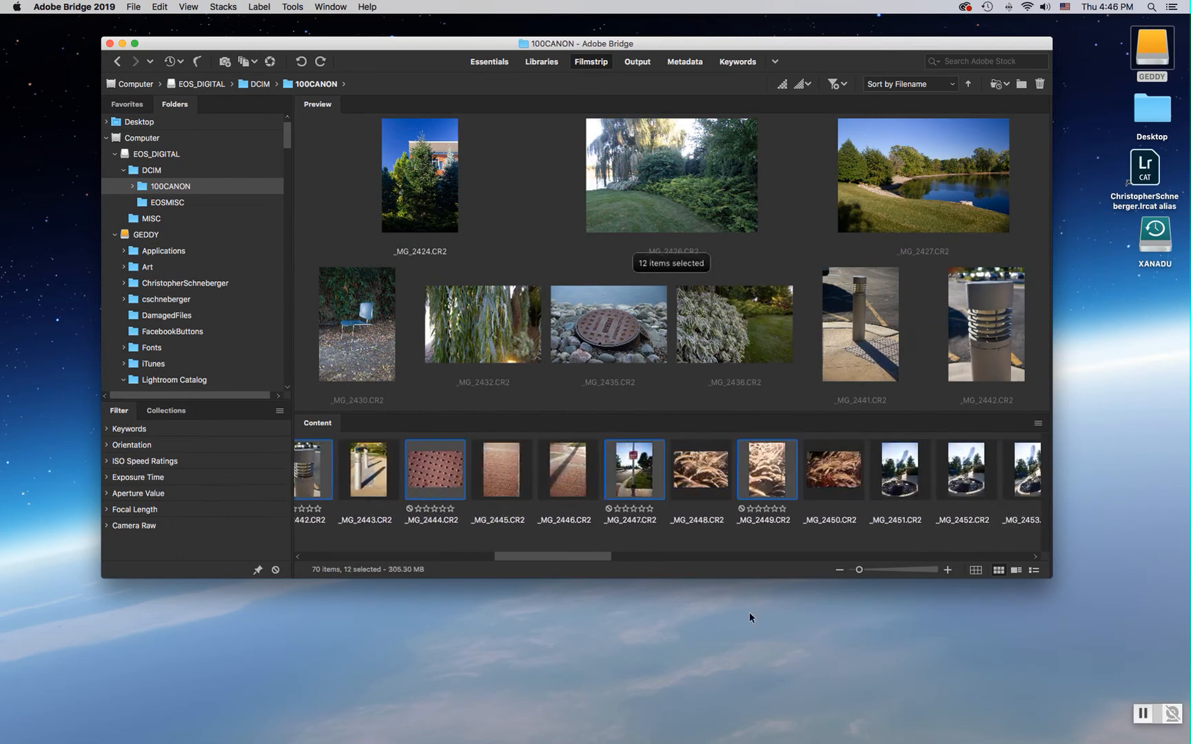
Step: Replace the scattered selection with the full range of photos from _MG_2424 through _MG_2481
drag(557, 558, 327, 559)
click(396, 494)
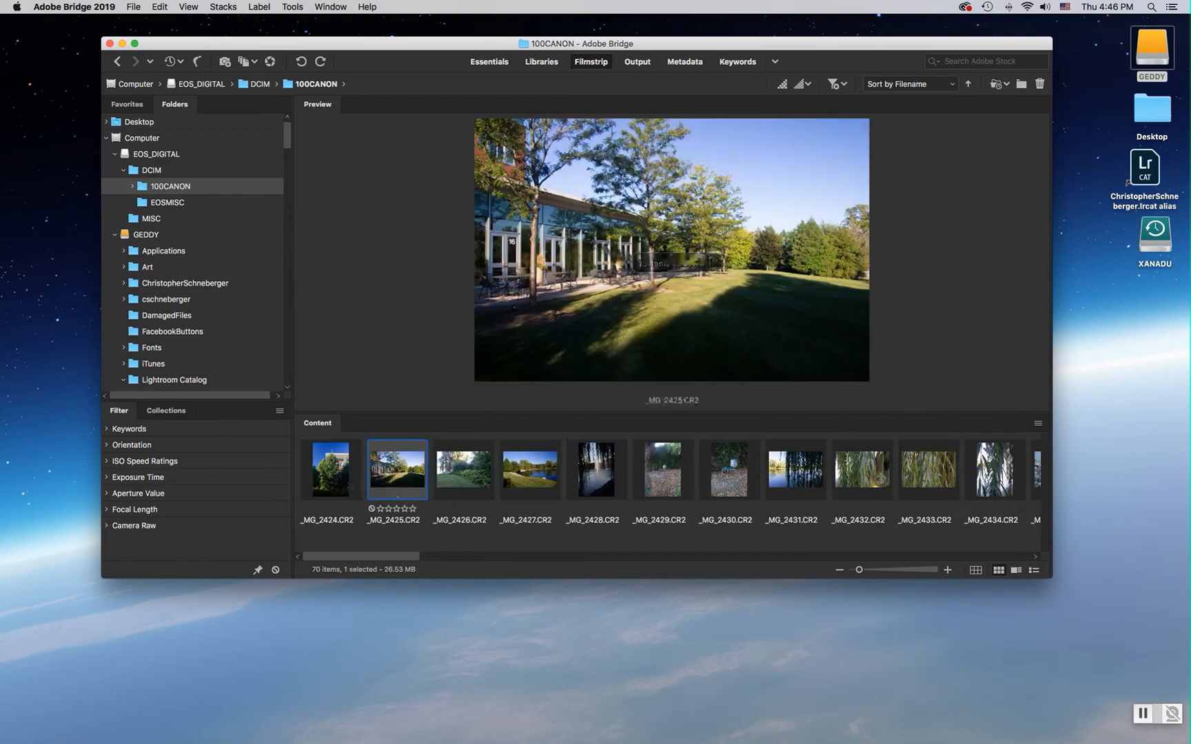
click(345, 495)
drag(355, 559, 877, 609)
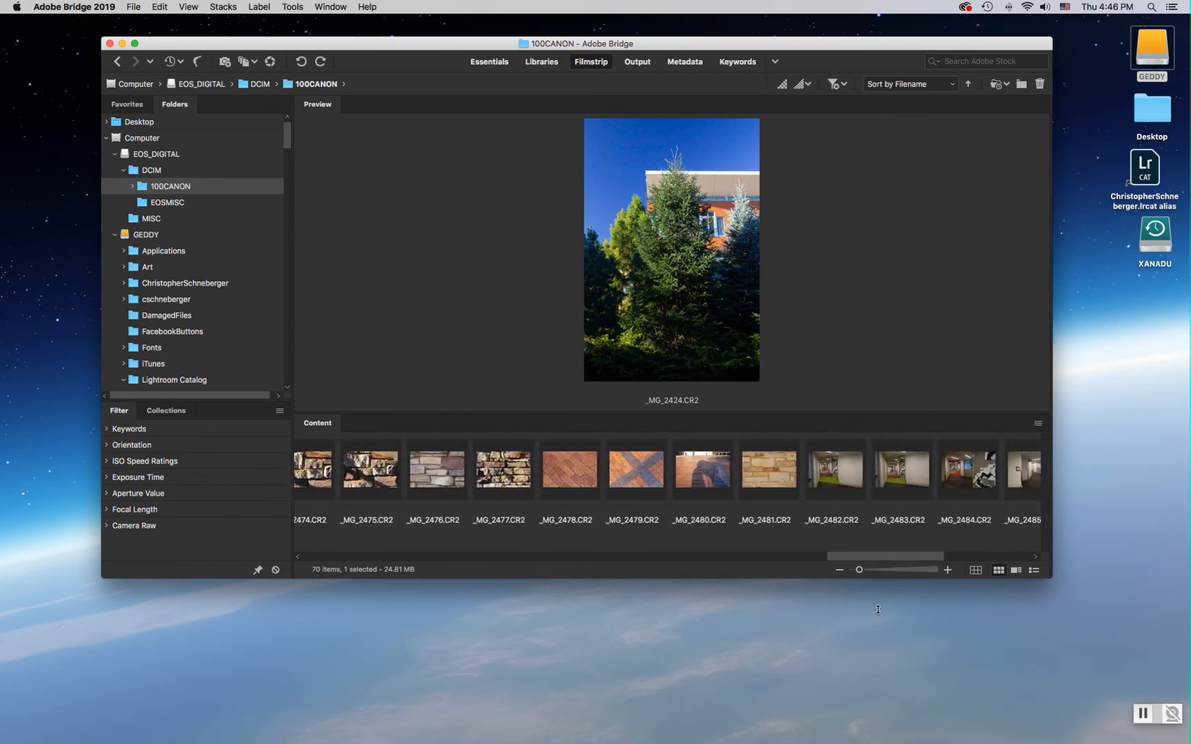
shift+click(770, 483)
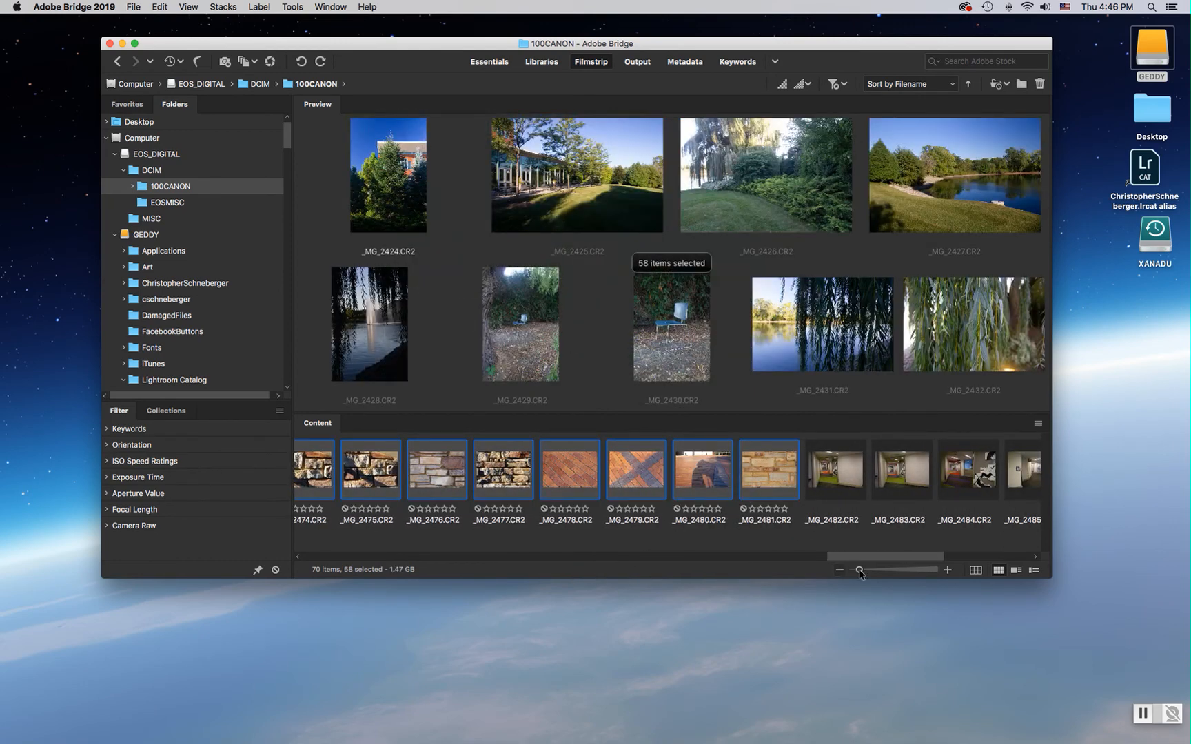
drag(867, 556, 328, 572)
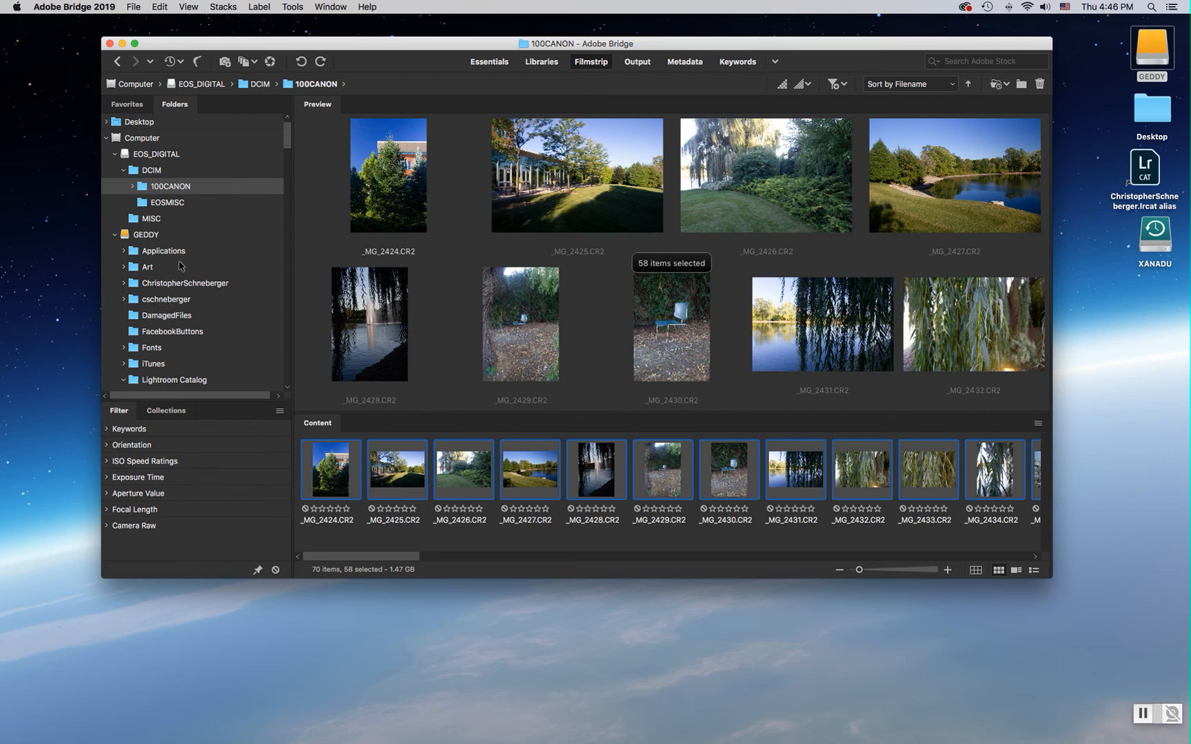
Step: Copy the selected photos into the P3_Assign01 folder inside the photographer's CameraFiles folder on the GEDDY drive
scroll(158, 272, down, 15)
scroll(157, 269, up, 15)
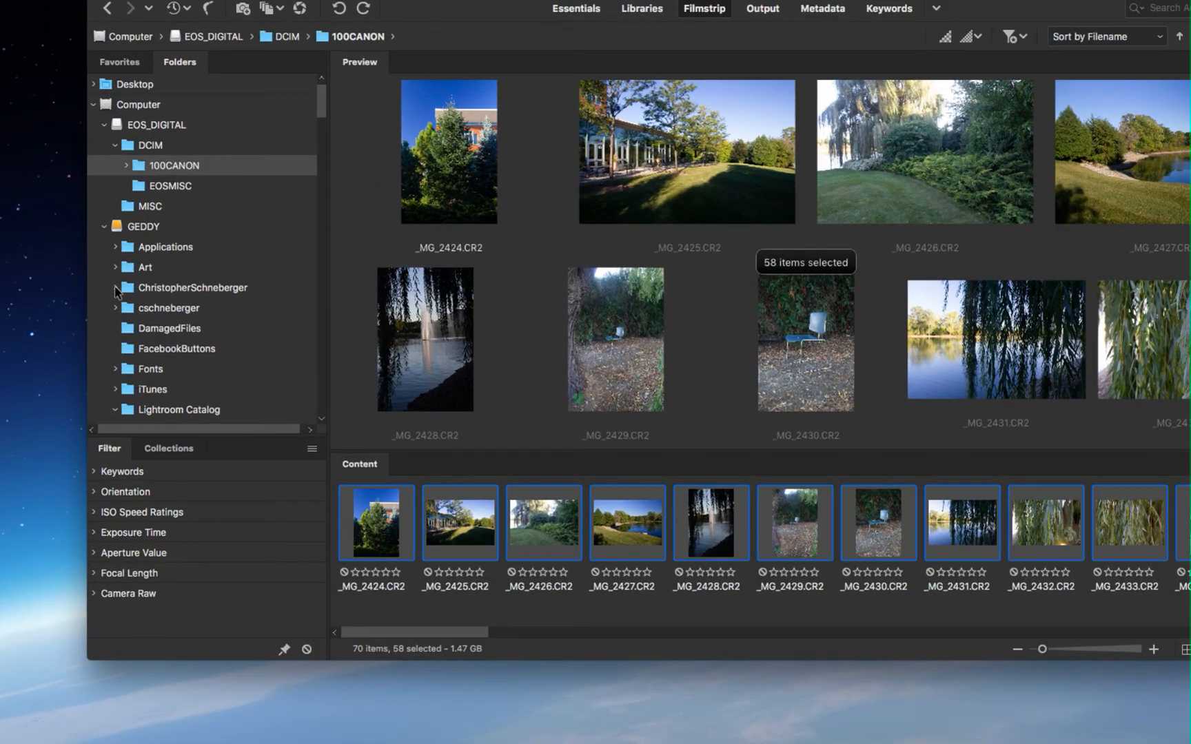
click(115, 289)
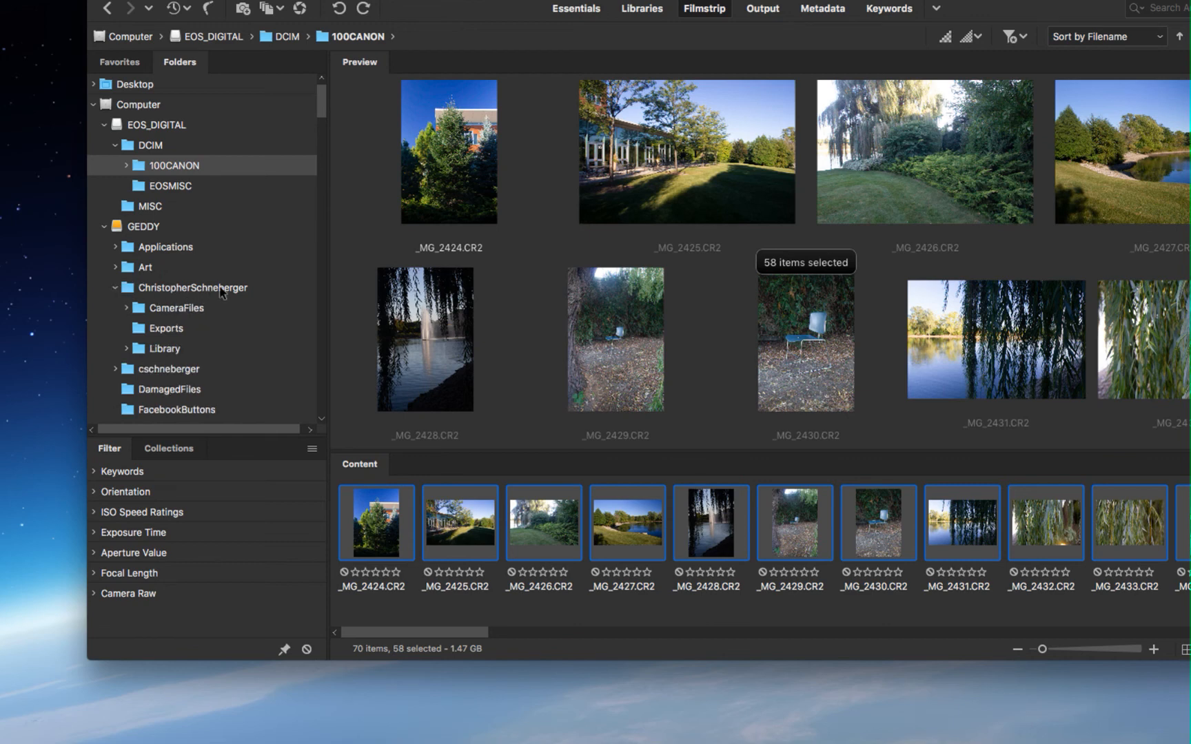
click(127, 309)
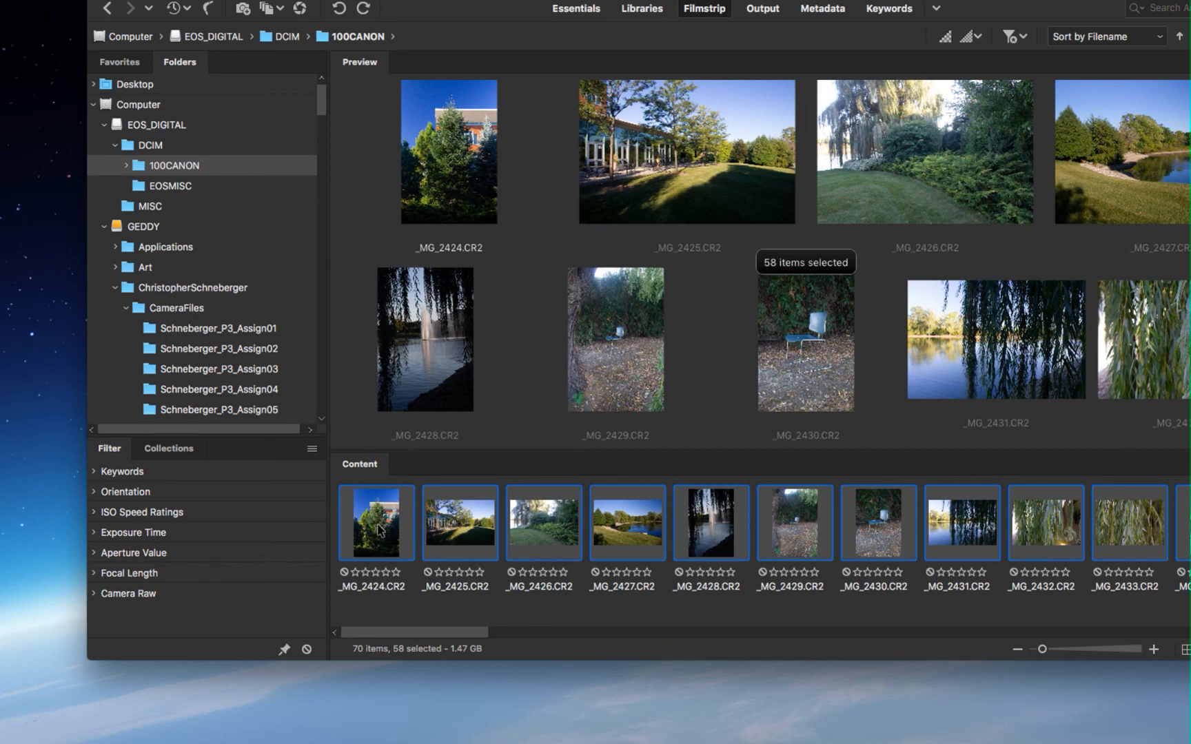
drag(376, 527, 245, 334)
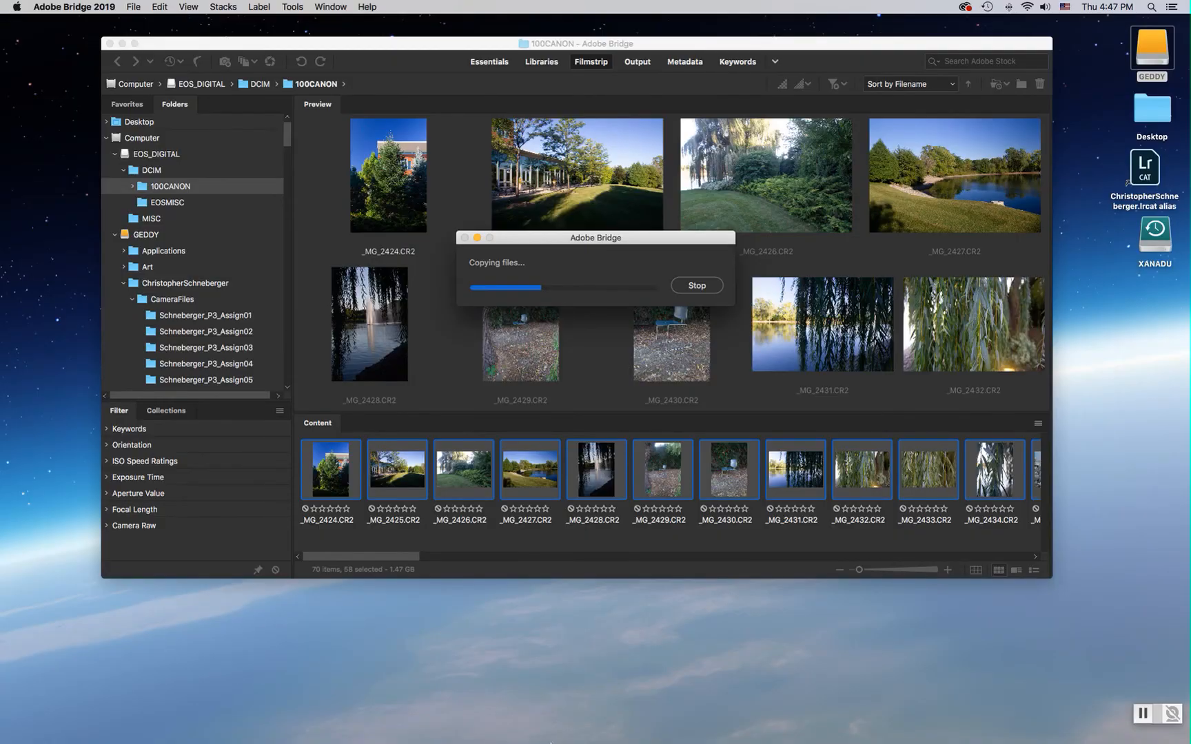
click(1142, 716)
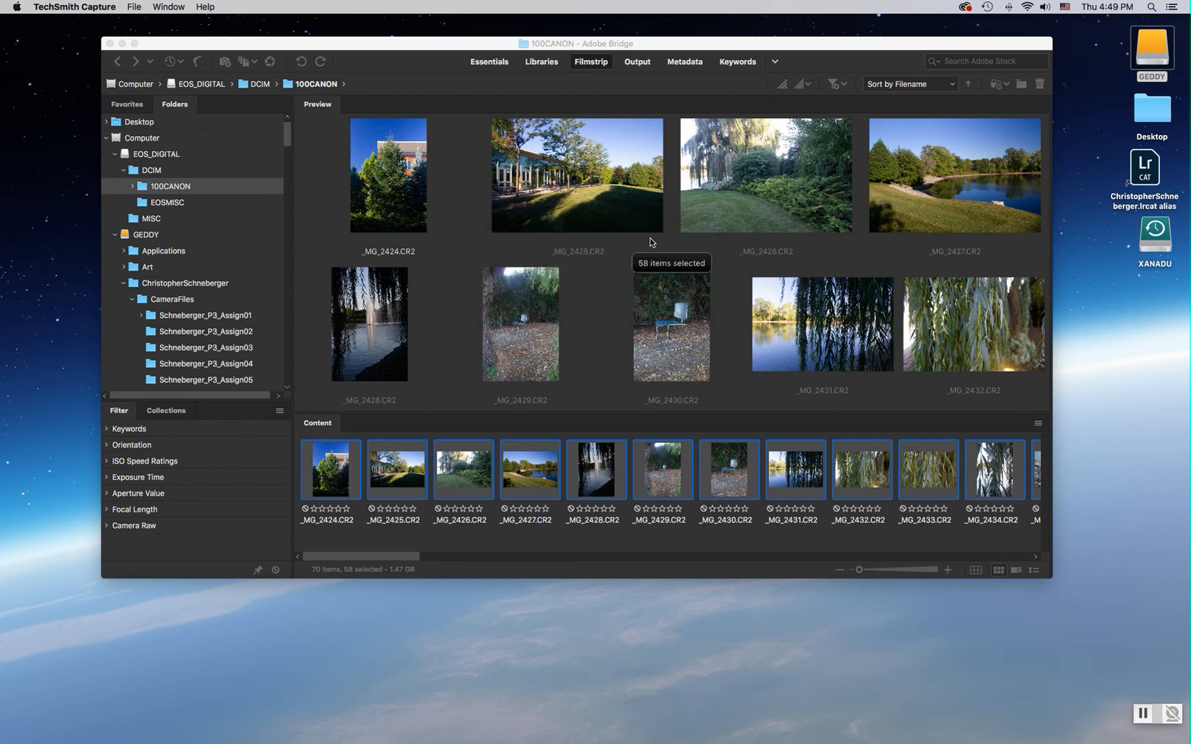
Step: Open the P3_Assign01 folder to check the copied photos, and hide Adobe Bridge to return to the Finder desktop
click(147, 317)
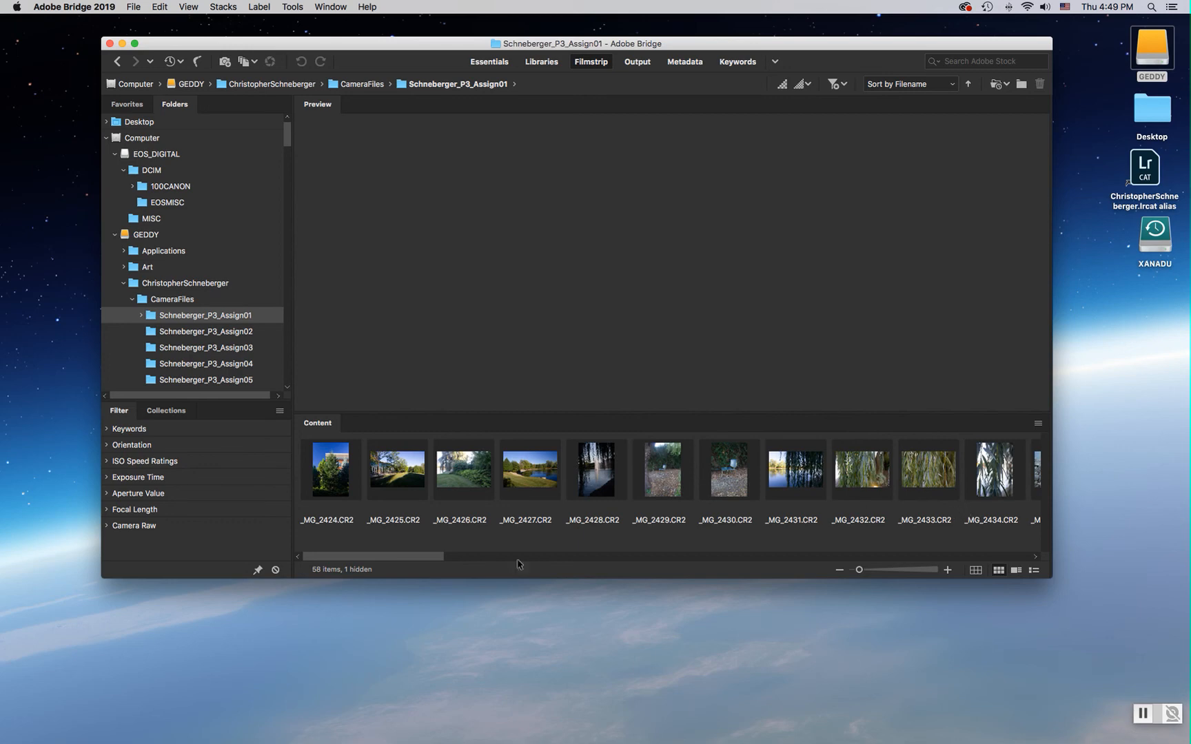
drag(401, 557, 326, 590)
mouse_move(861, 741)
key(super+h)
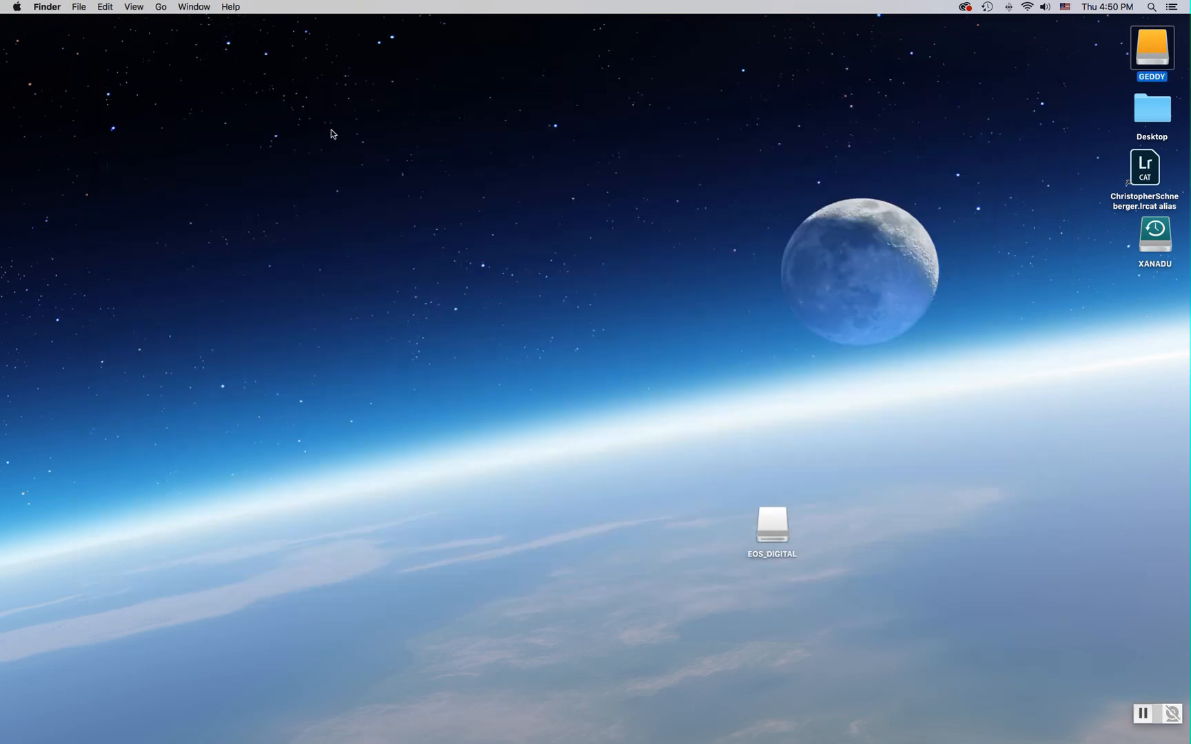